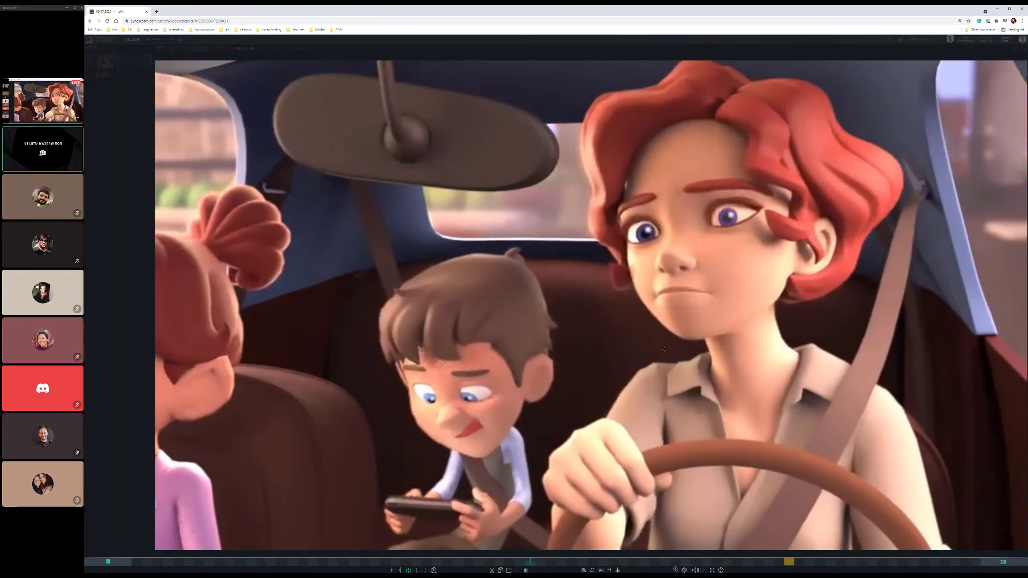
Step: Open the octopus poker clip from the review list and play it to watch the lighting
key("space")
left_click(128, 75)
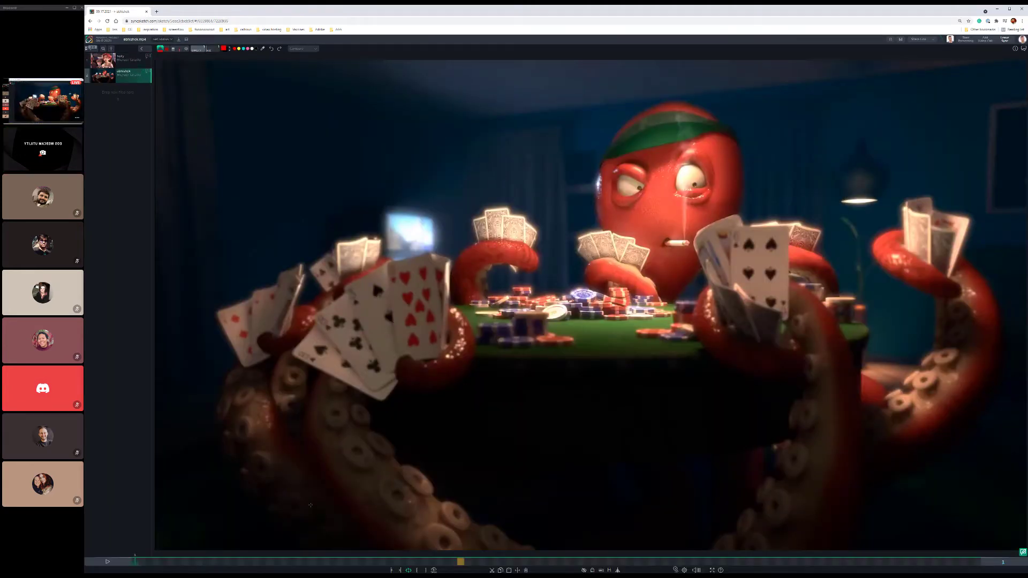
key("space")
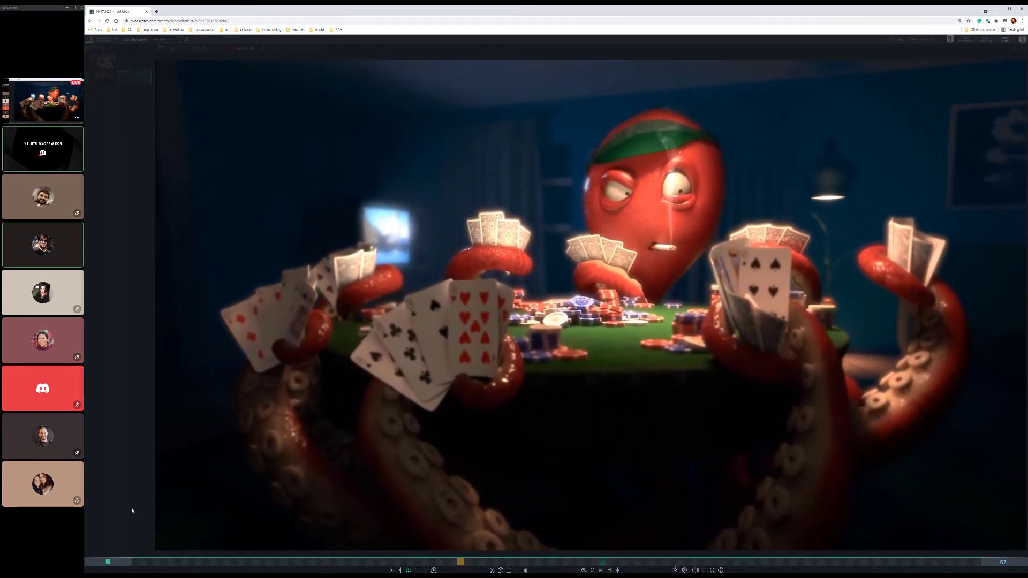
key("space")
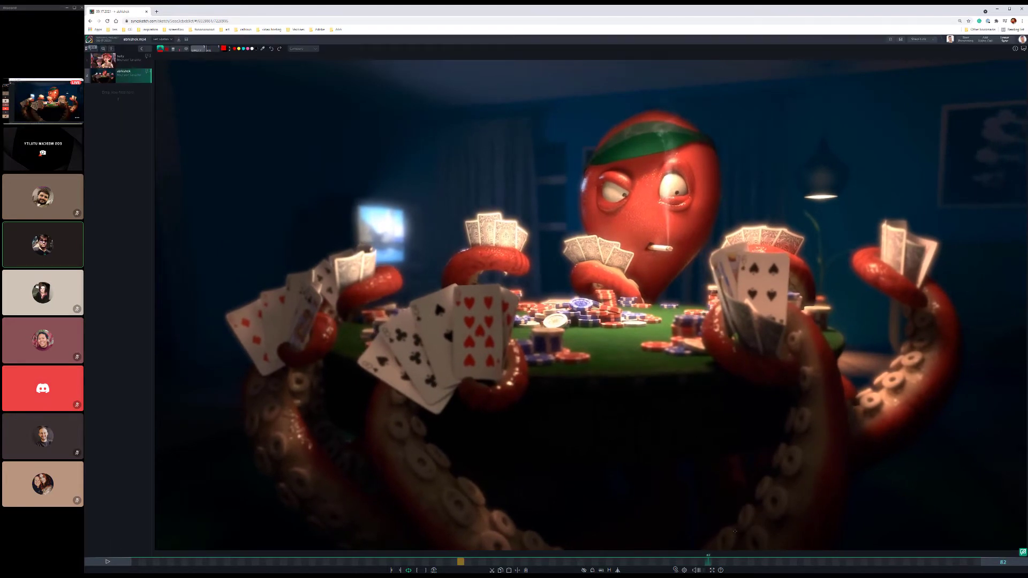
Step: Scrub back to frame 31 and circle in red the rim highlight on the side of the octopus's head
left_click_drag(707, 566, 537, 543)
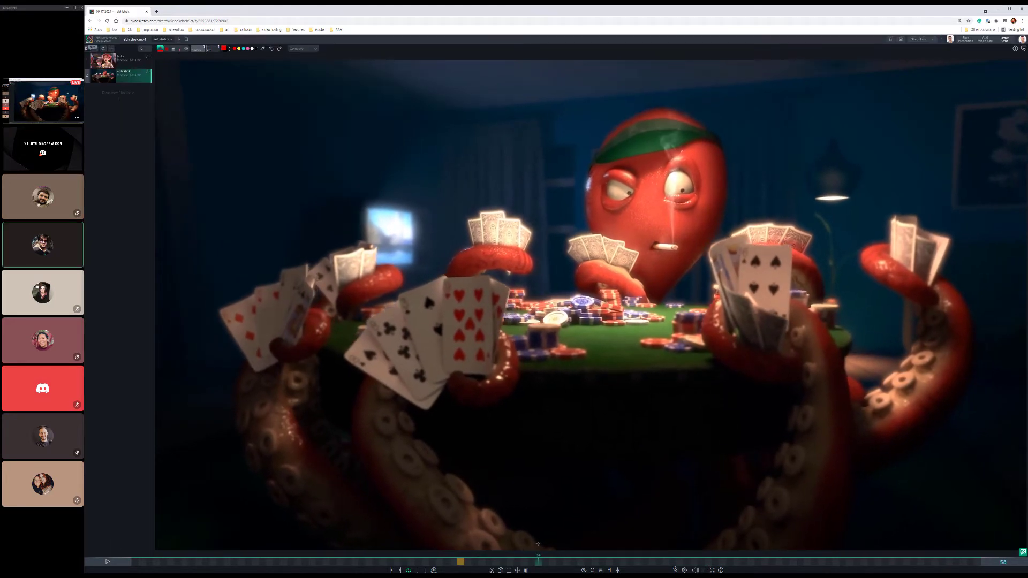
left_click_drag(454, 559, 345, 509)
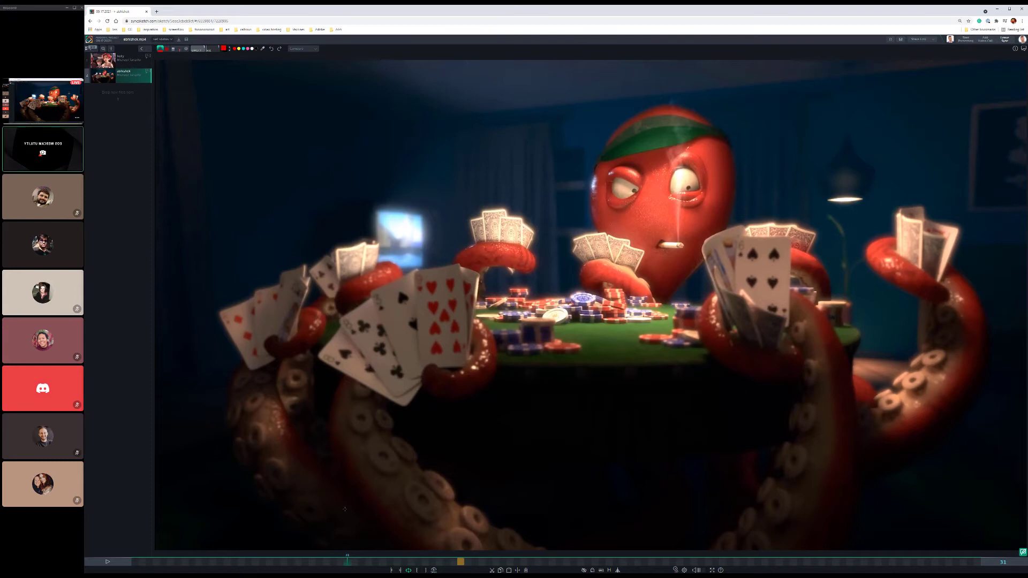
mouse_move(60, 542)
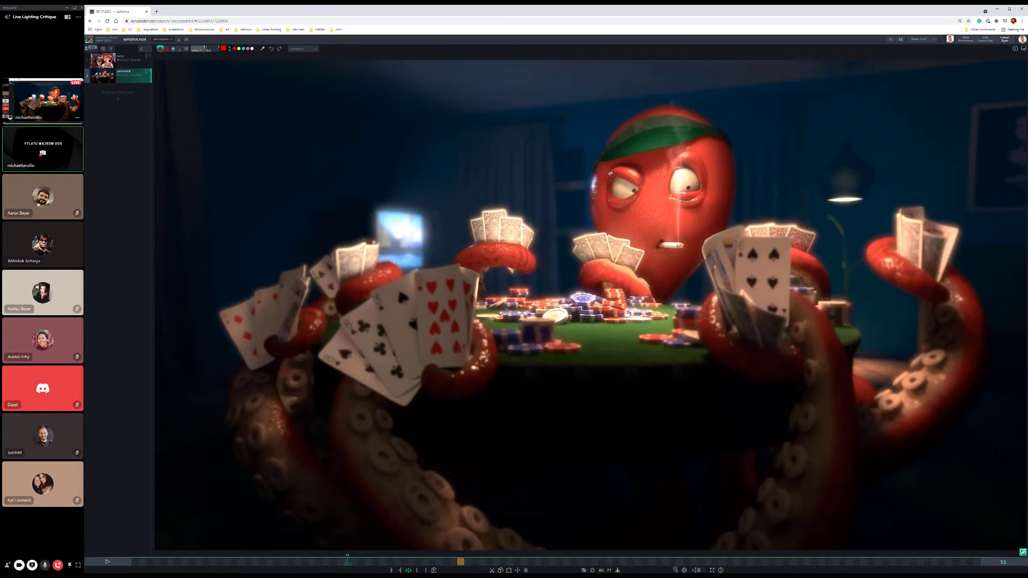
mouse_move(585, 156)
left_mouse_down()
mouse_move(577, 204)
mouse_move(590, 215)
mouse_move(616, 198)
mouse_move(616, 162)
left_mouse_up()
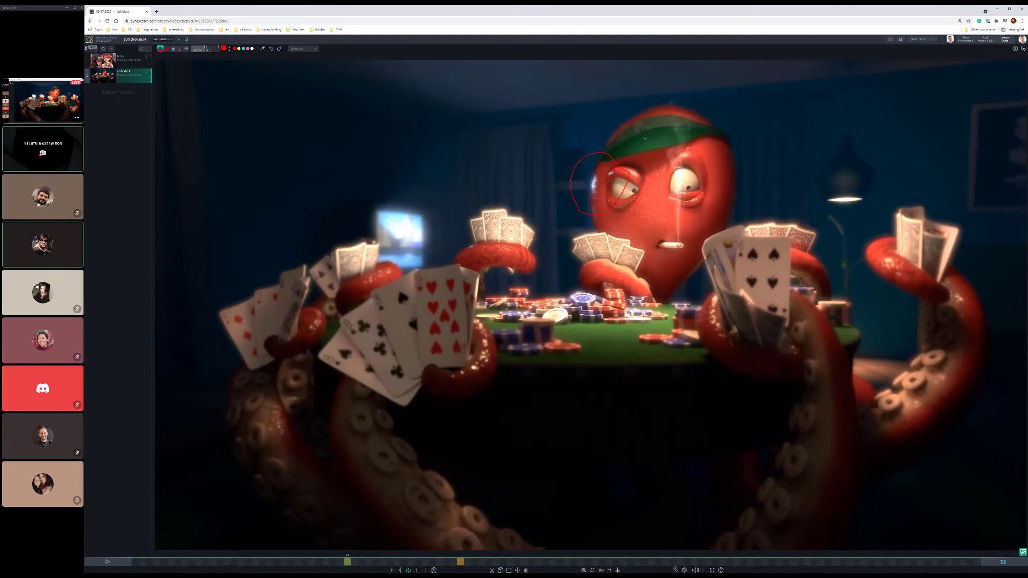
Step: Play forward to frame 75 and mark in red the area around the octopus's wide-open eye
key("space")
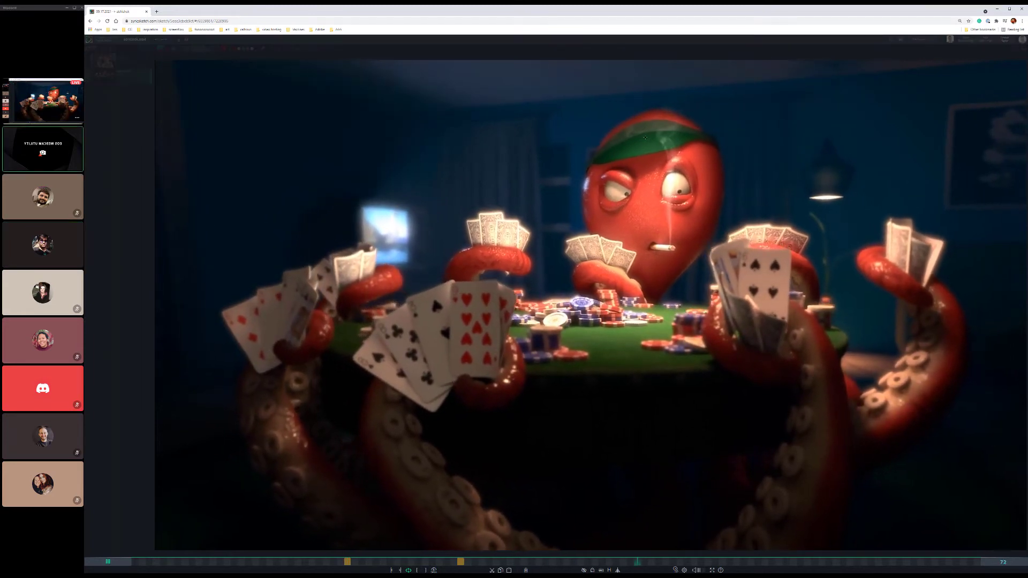
key("space")
left_click_drag(656, 167, 674, 178)
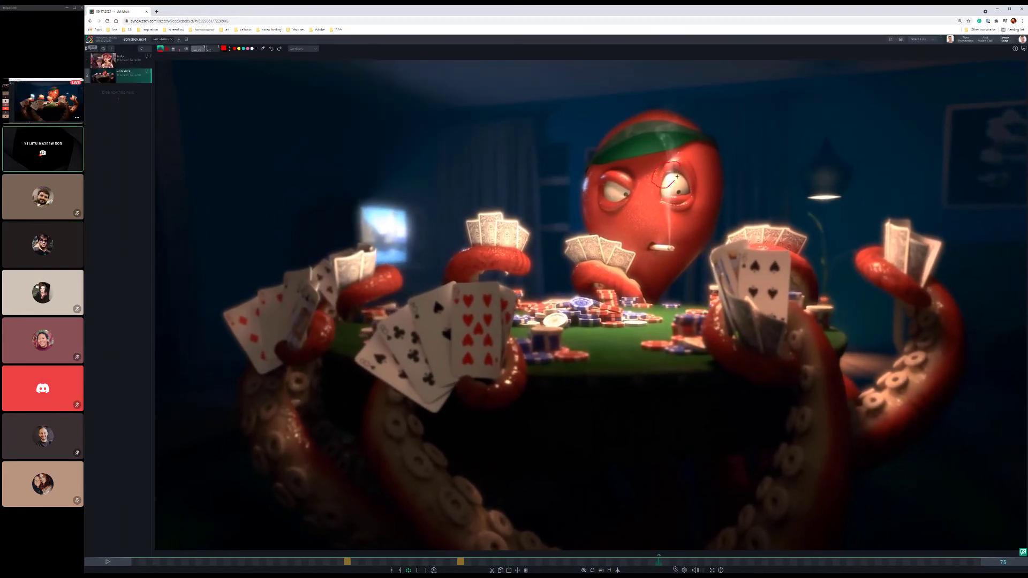
Step: Step backward and forward through the clip frame by frame to examine the lighting on the octopus's face
key("space")
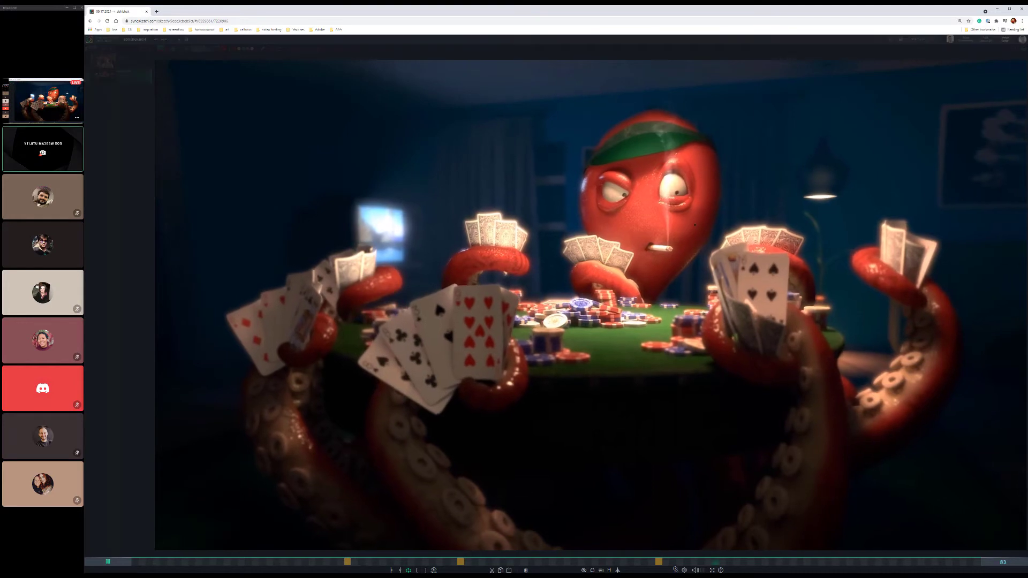
key("space")
key("Left")
key("Left")
key("Left")
key("Left")
key("Left")
key("Left")
key("Left")
key("Left")
key("Left")
key("Left")
key("Left")
key("Left")
key("Left")
key("Left")
key("Left")
key("Left")
key("Left")
key("Left")
key("Left")
key("Left")
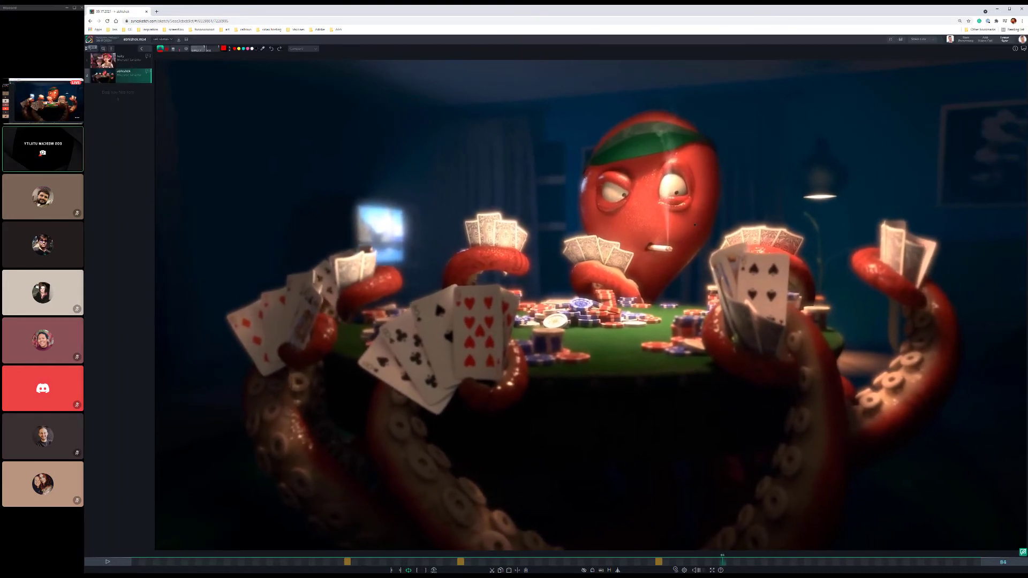
key("Left")
key("Left")
key("Left")
key("Left")
key("Left")
key("Left")
key("Left")
key("Left")
key("Left")
key("Left")
key("Left")
key("Left")
key("Left")
key("Left")
key("Left")
key("Left")
key("Left")
key("Left")
key("Left")
key("Left")
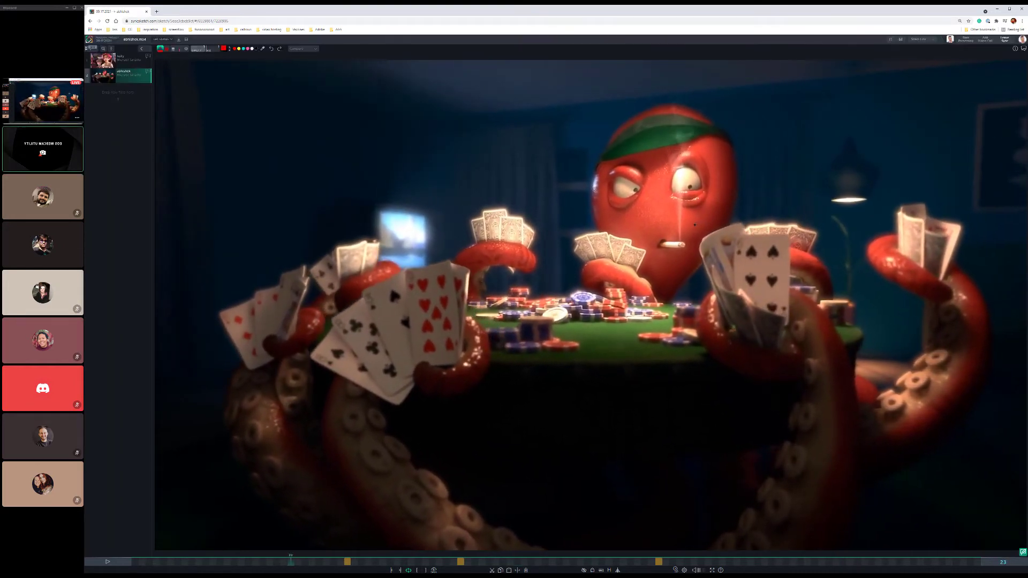
key("Right")
key("Right")
key("Right")
key("Right")
key("Right")
key("Right")
key("Right")
key("Right")
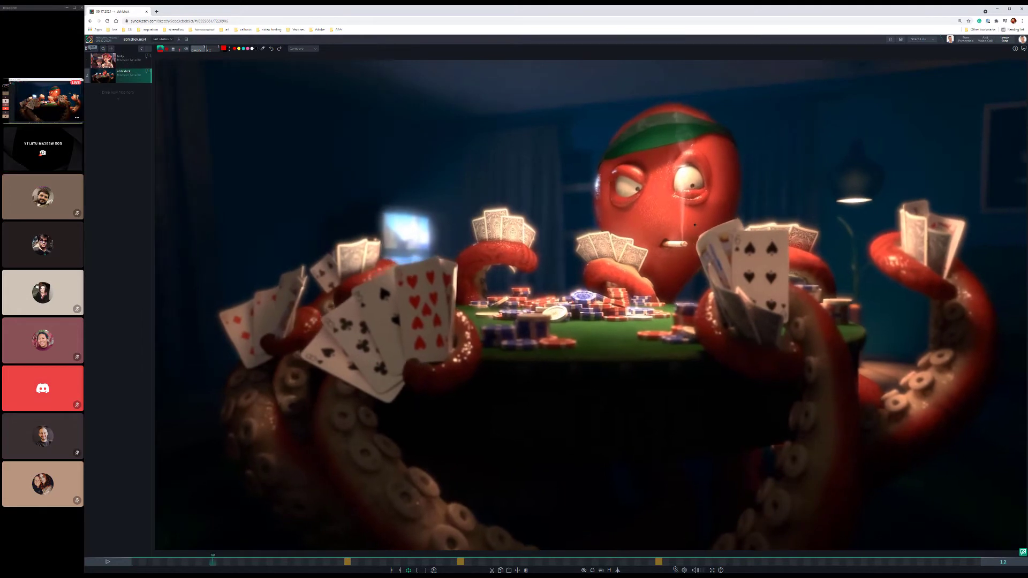
key("Right")
key("Right")
key("Right")
key("Right")
key("Right")
key("Right")
key("Right")
key("Right")
key("Right")
key("Right")
key("Right")
key("Right")
key("Right")
key("Right")
key("Right")
key("Right")
key("Right")
key("Right")
key("Right")
key("Right")
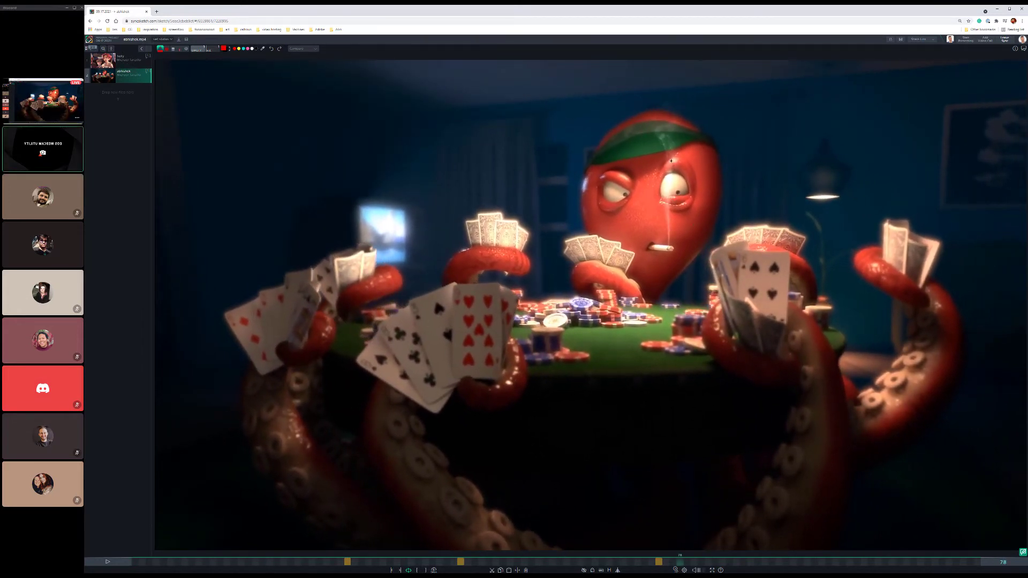
Step: Examine the octopus's eyes and smoke in close-up during playback, and return to the full frame with playback stopped
scroll(670, 160, "up", 10)
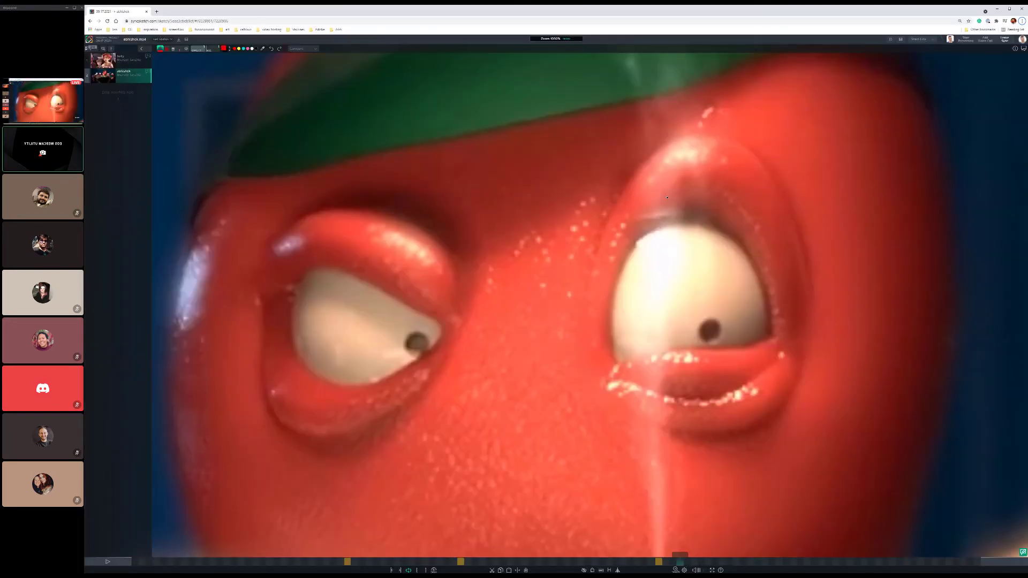
key("space")
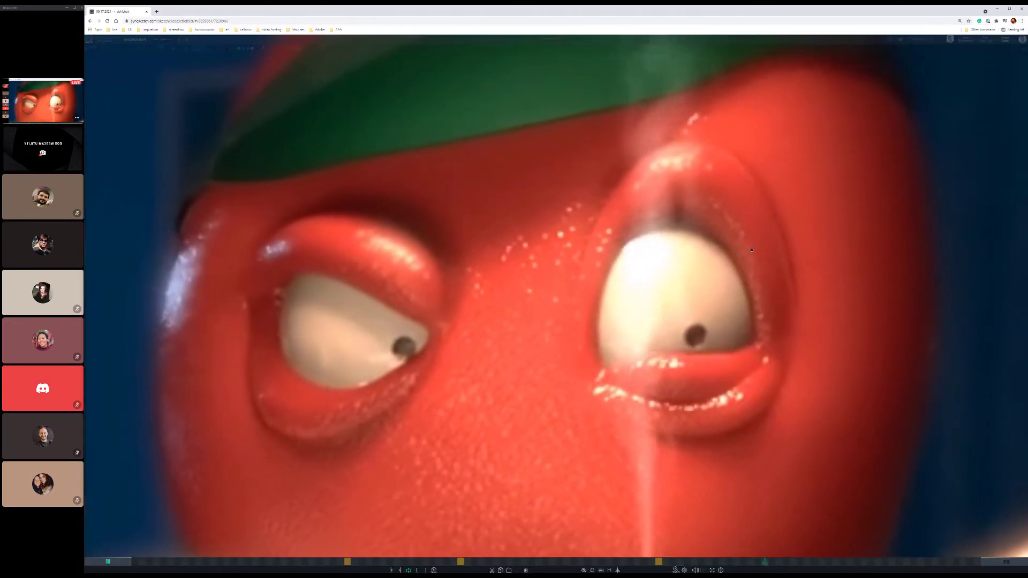
key("space")
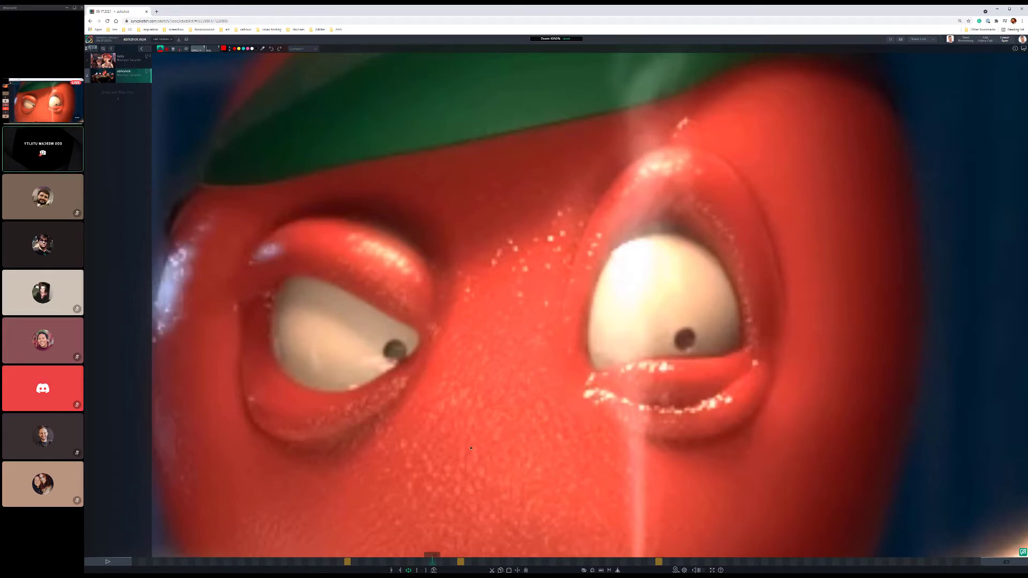
key("space")
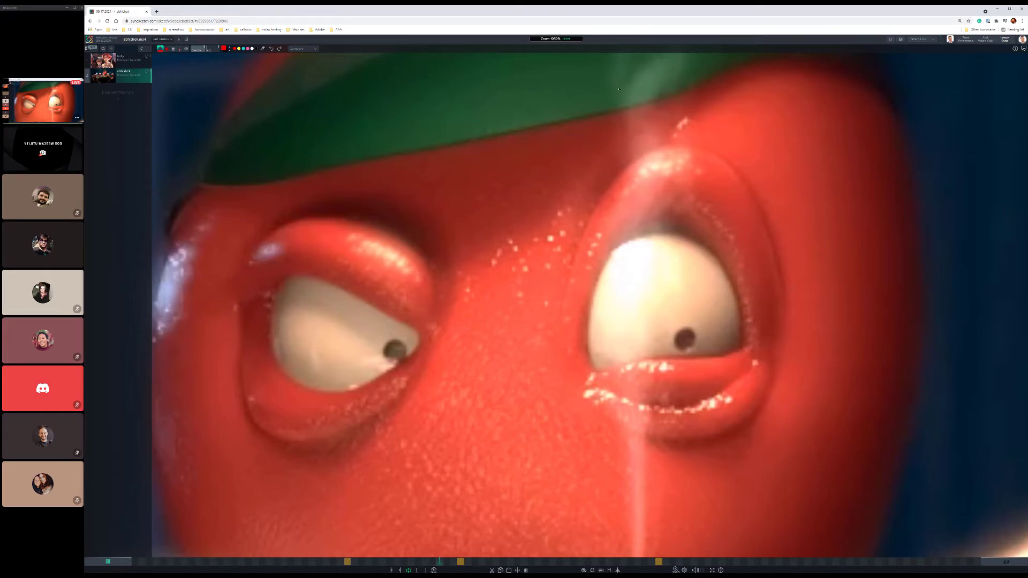
left_click(566, 38)
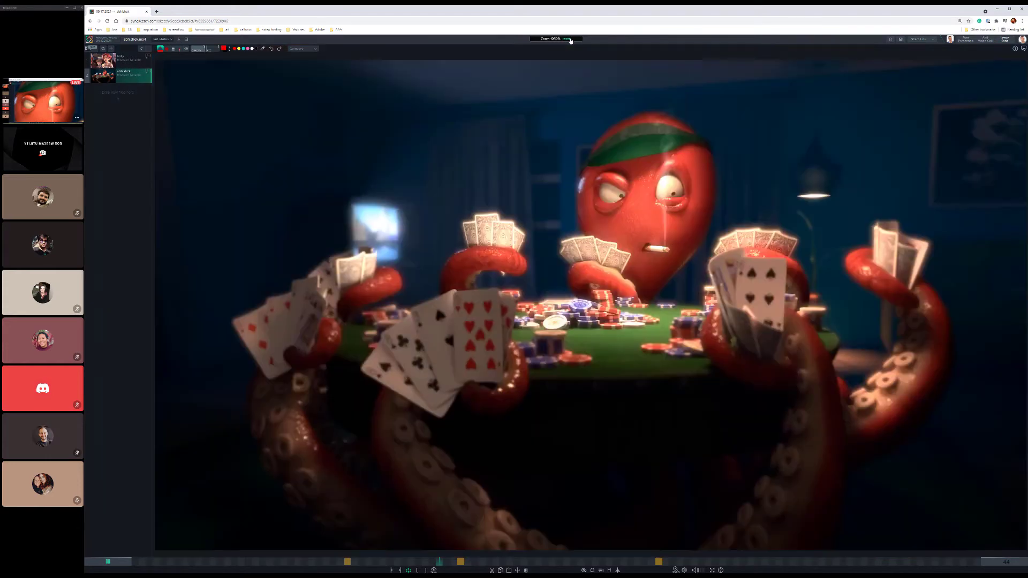
left_click(112, 562)
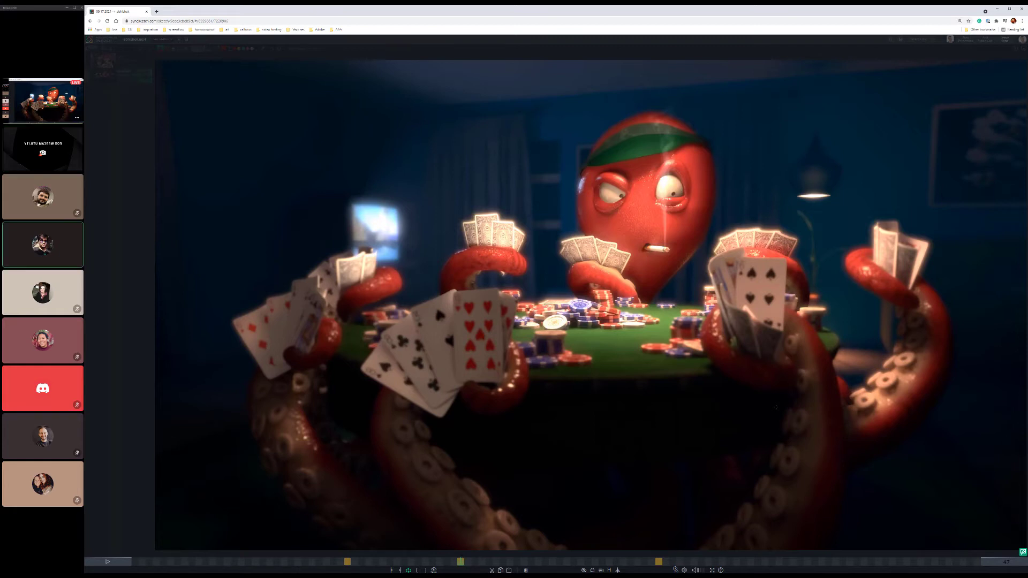
Step: Switch to Photoshop and show the night street image with the lit shopfront
key("alt+Tab")
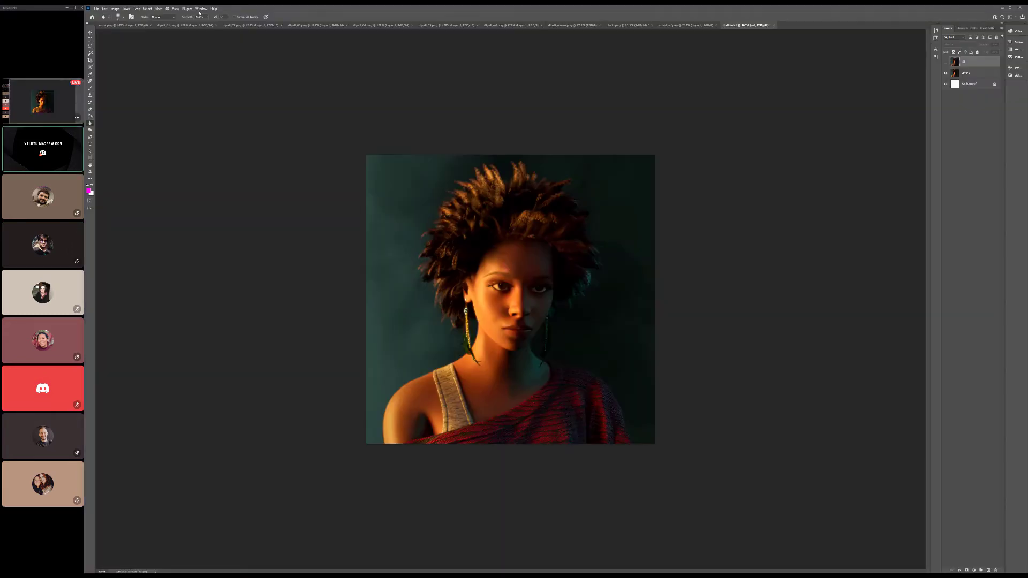
left_click(123, 25)
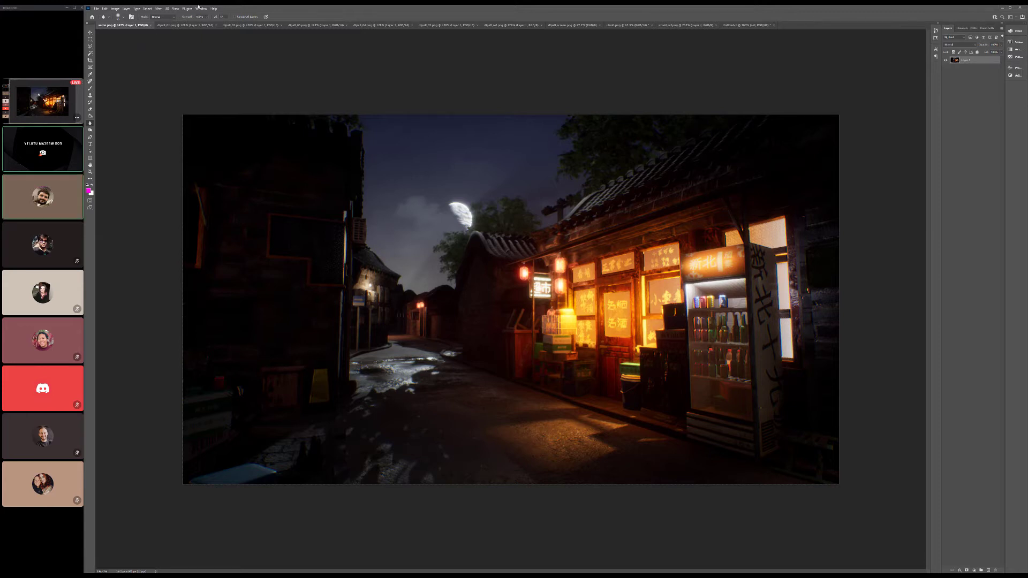
Step: Circle the moonlit road and the drinks fridge with the magenta brush, undoing the marks
left_click(90, 88)
mouse_move(444, 355)
left_mouse_down()
mouse_move(366, 348)
mouse_move(354, 459)
mouse_move(477, 467)
mouse_move(450, 338)
left_mouse_up()
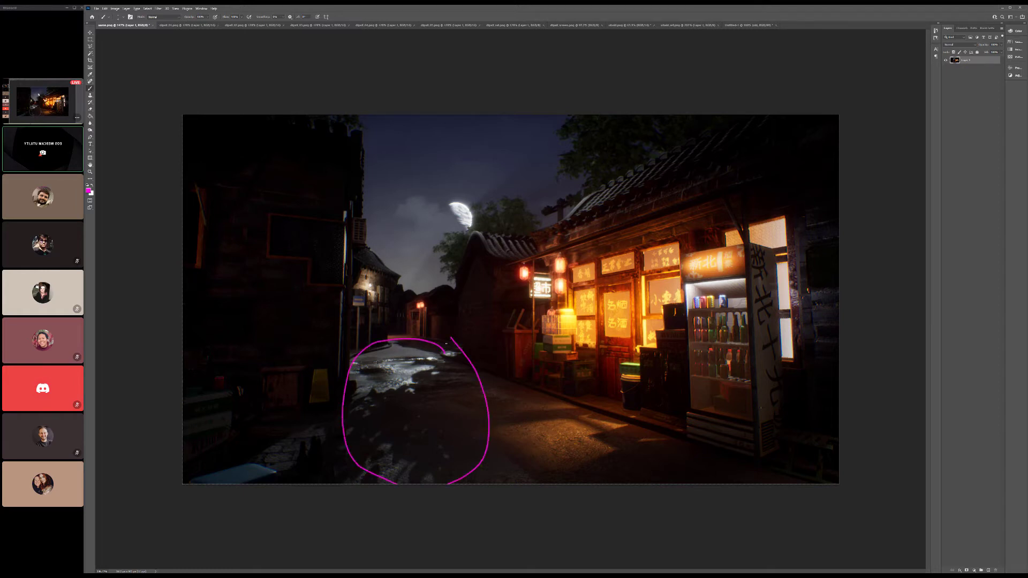
key("ctrl+z")
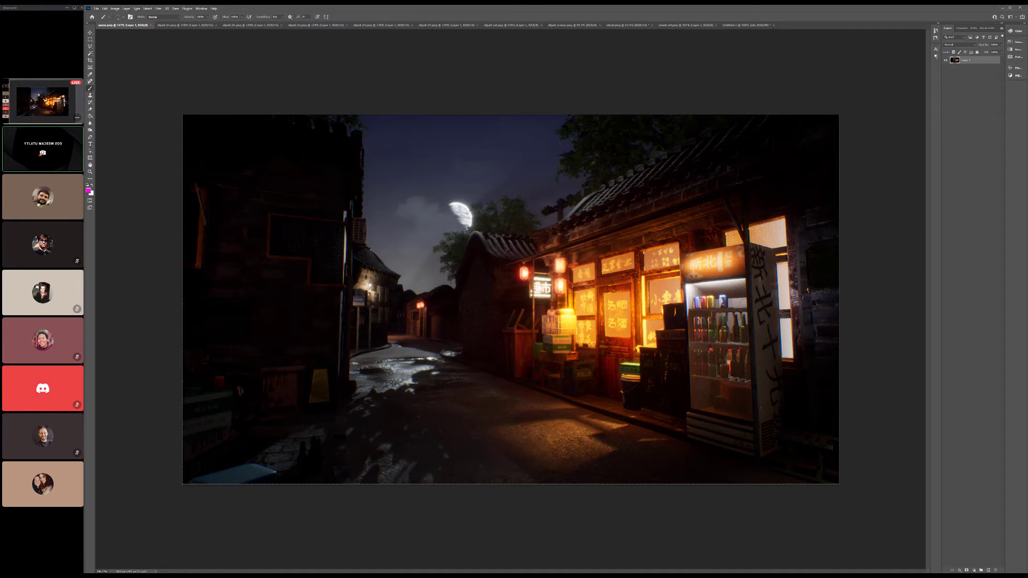
left_click_drag(391, 344, 442, 362)
mouse_move(751, 280)
left_mouse_down()
mouse_move(688, 277)
mouse_move(699, 452)
mouse_move(774, 340)
mouse_move(747, 270)
left_mouse_up()
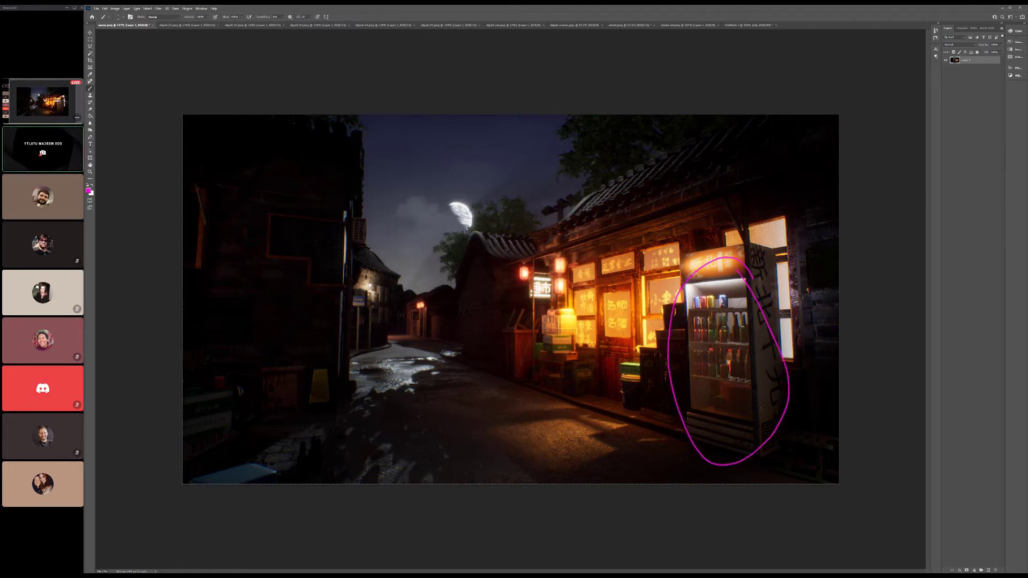
key("ctrl+z")
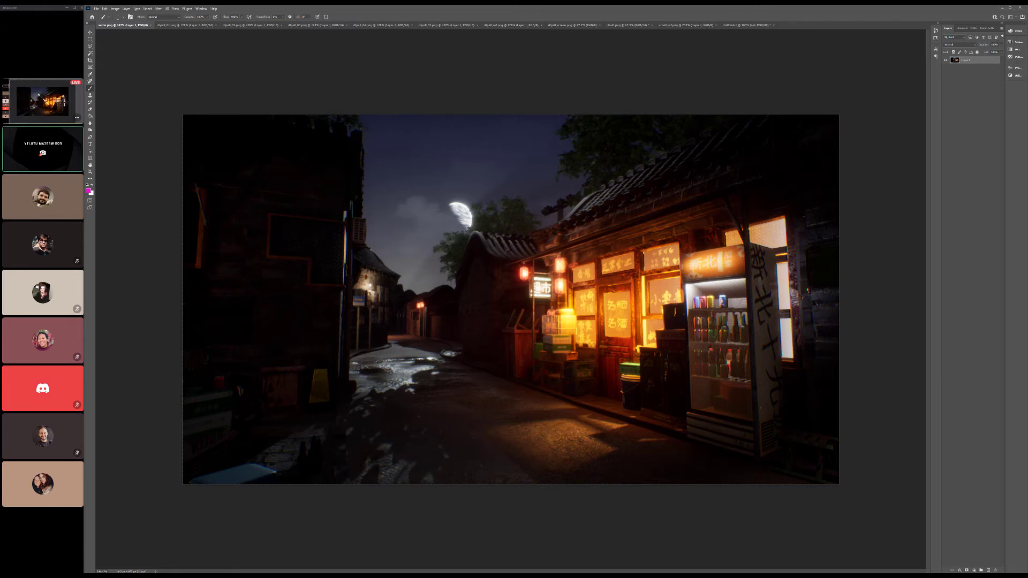
Step: Mark the shop's roof edge and the tree above it with the brush, and undo both strokes
mouse_move(600, 195)
left_mouse_down()
mouse_move(722, 147)
mouse_move(726, 163)
left_mouse_up()
mouse_move(602, 118)
left_mouse_down()
mouse_move(556, 131)
mouse_move(575, 203)
left_mouse_up()
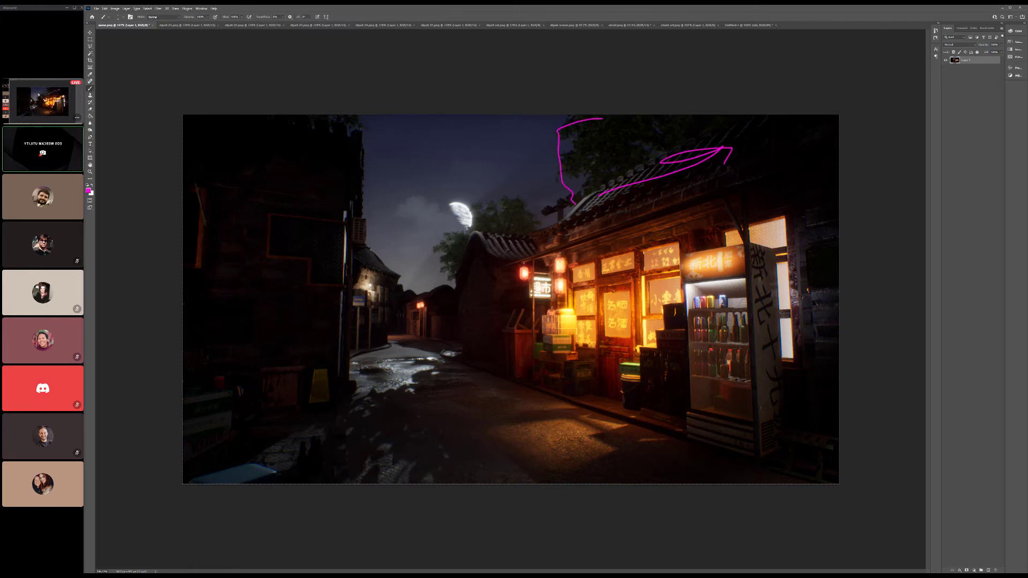
key("ctrl+z")
key("ctrl+z")
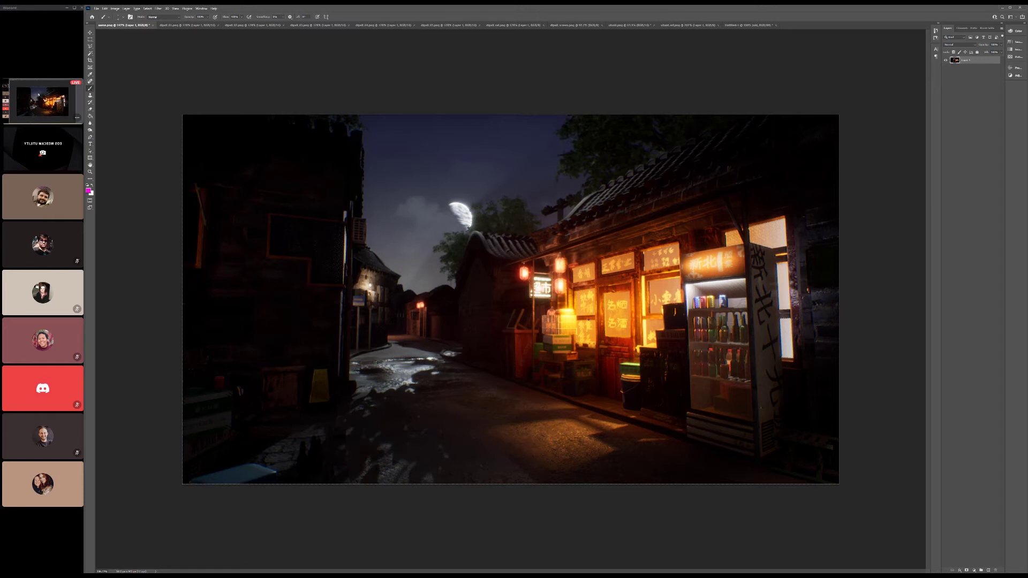
Step: Circle the glowing shopfront and the side of the drinks fridge with the brush, and undo the marks
mouse_move(585, 312)
left_mouse_down()
mouse_move(542, 302)
mouse_move(535, 338)
mouse_move(575, 304)
left_mouse_up()
key("ctrl+z")
mouse_move(763, 286)
left_mouse_down()
mouse_move(784, 280)
mouse_move(763, 293)
left_mouse_up()
key("ctrl+z")
key("ctrl+z")
Step: Look through the sci-fi corridor fight renders in order up to the reference board
left_click(188, 24)
left_click(247, 24)
left_click(309, 25)
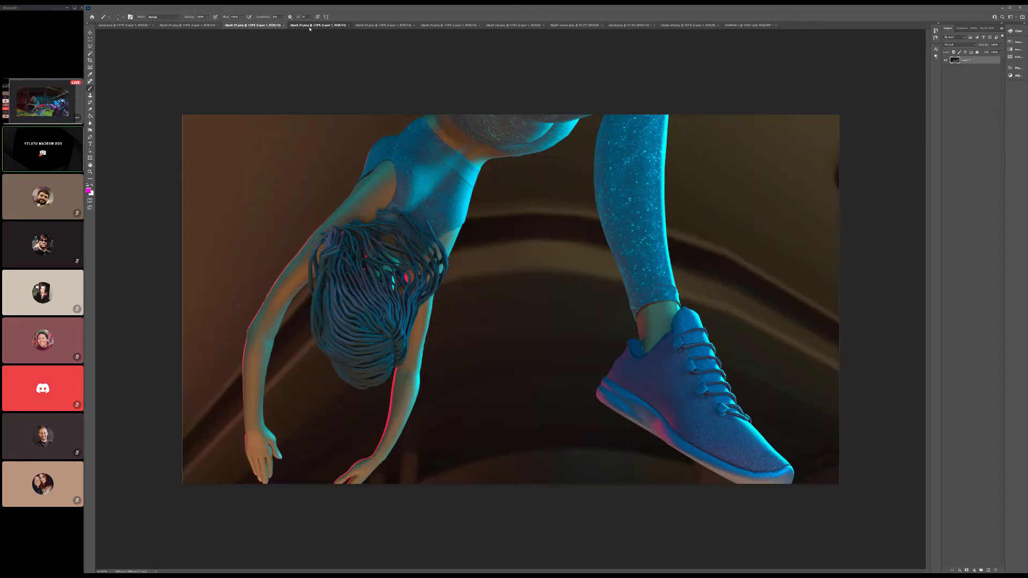
left_click(389, 25)
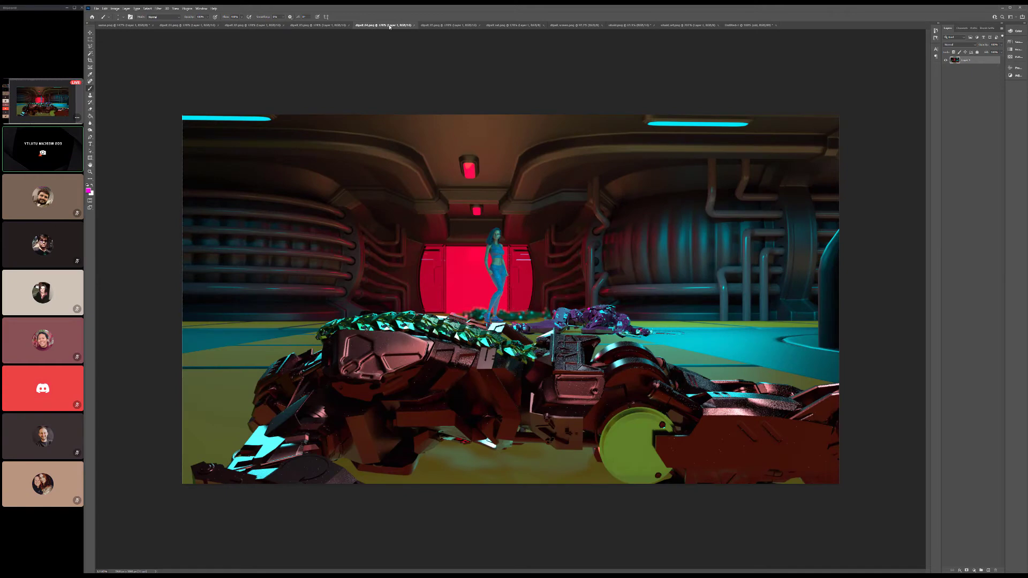
left_click(439, 25)
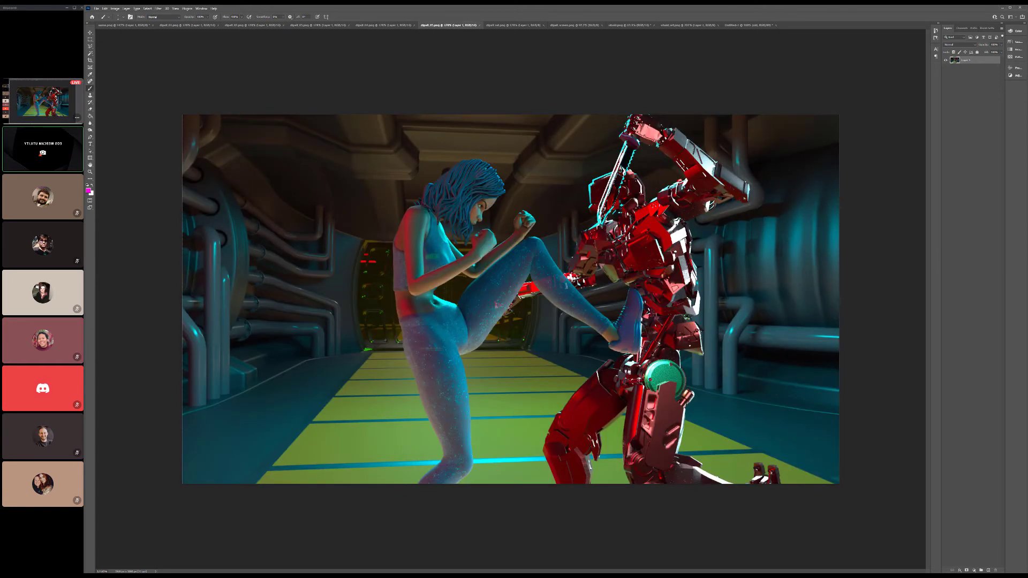
left_click(518, 26)
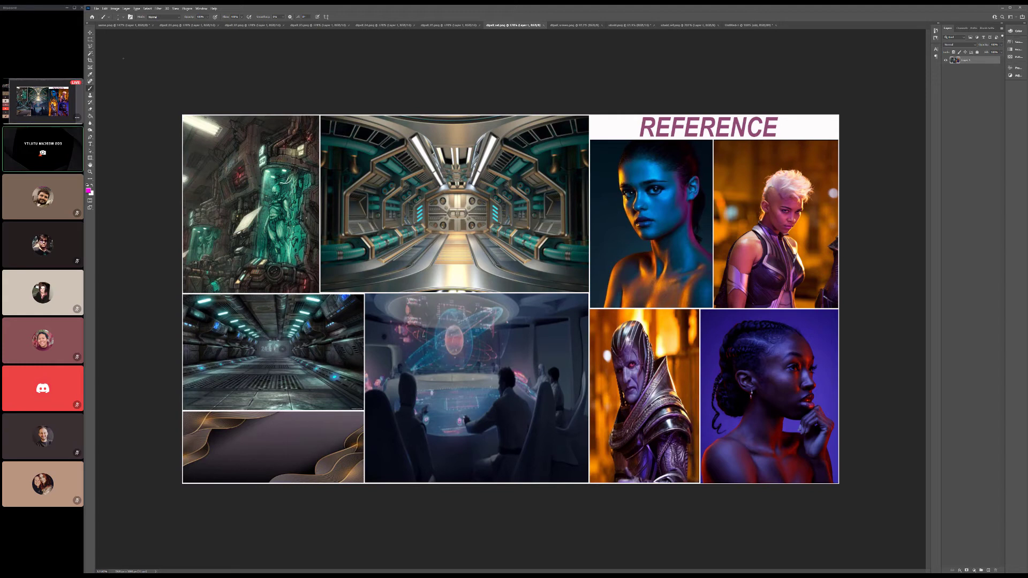
Step: Switch to the marquee tool and review the first two sci-fi fight renders again
key("m")
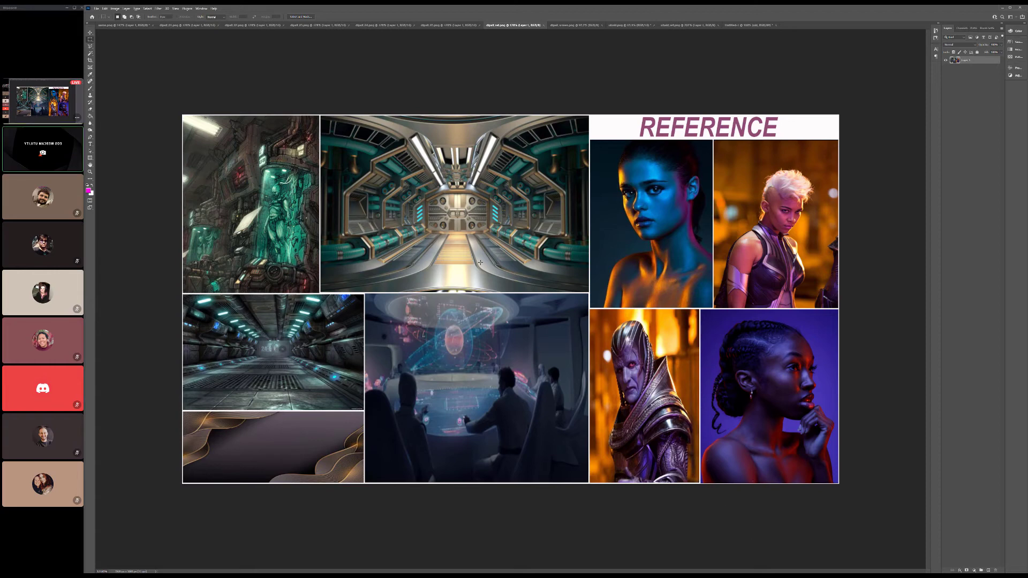
left_click(172, 26)
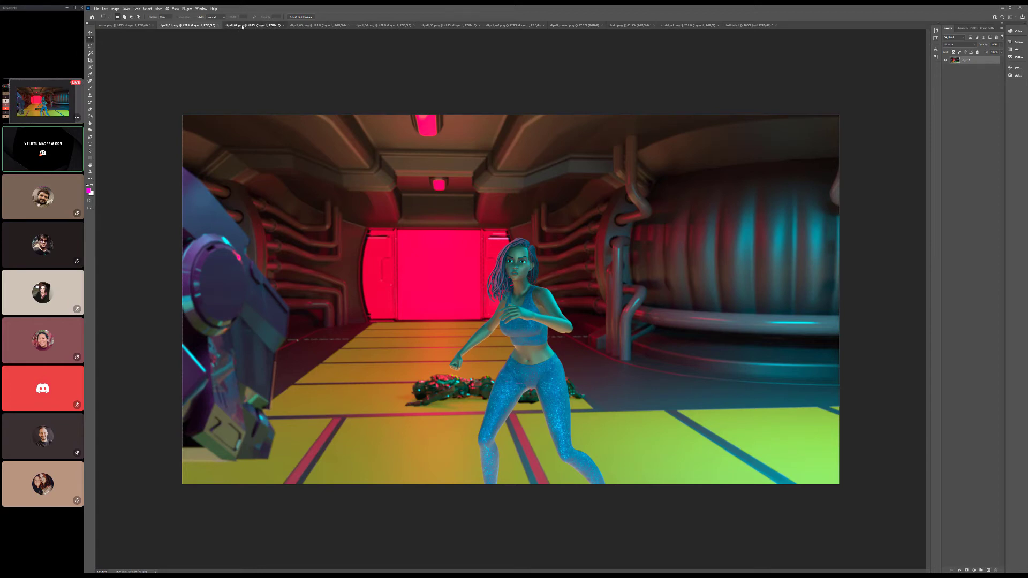
left_click(243, 25)
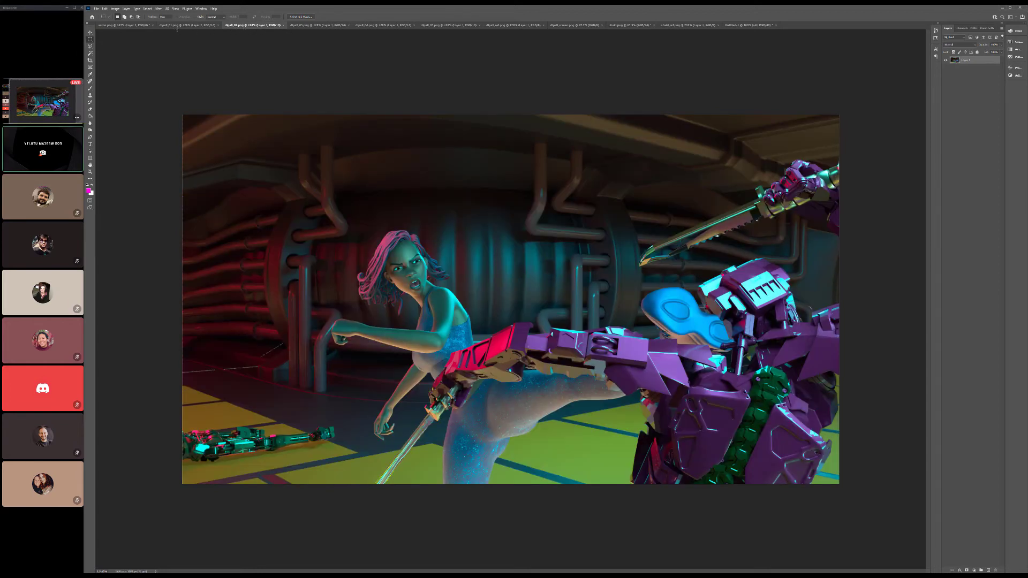
Step: Copy the central part of the reference board's bright corridor, paste it beside the woman in the first fight render, and undo the paste
left_click(177, 26)
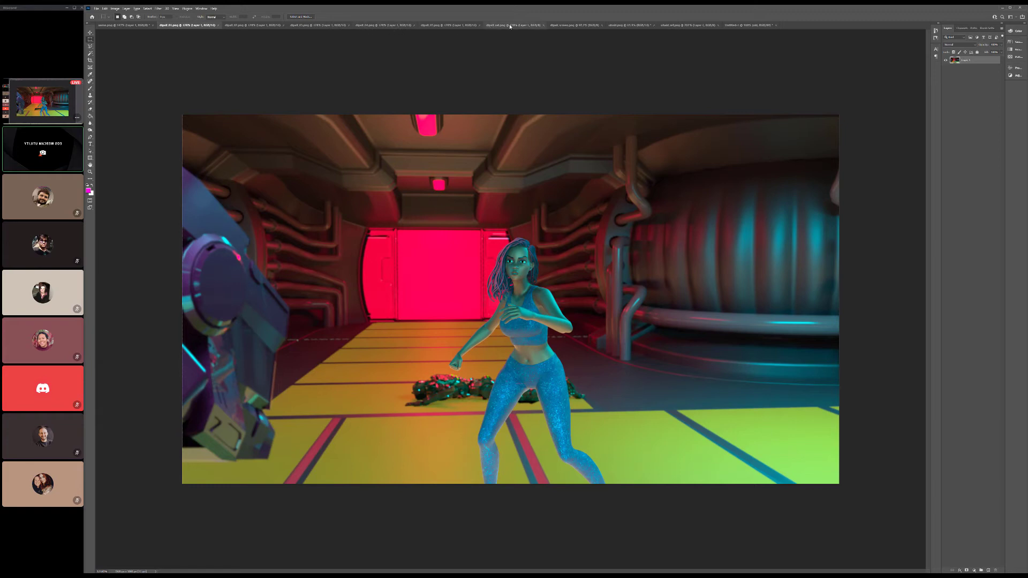
left_click(512, 26)
left_click_drag(527, 252, 525, 262)
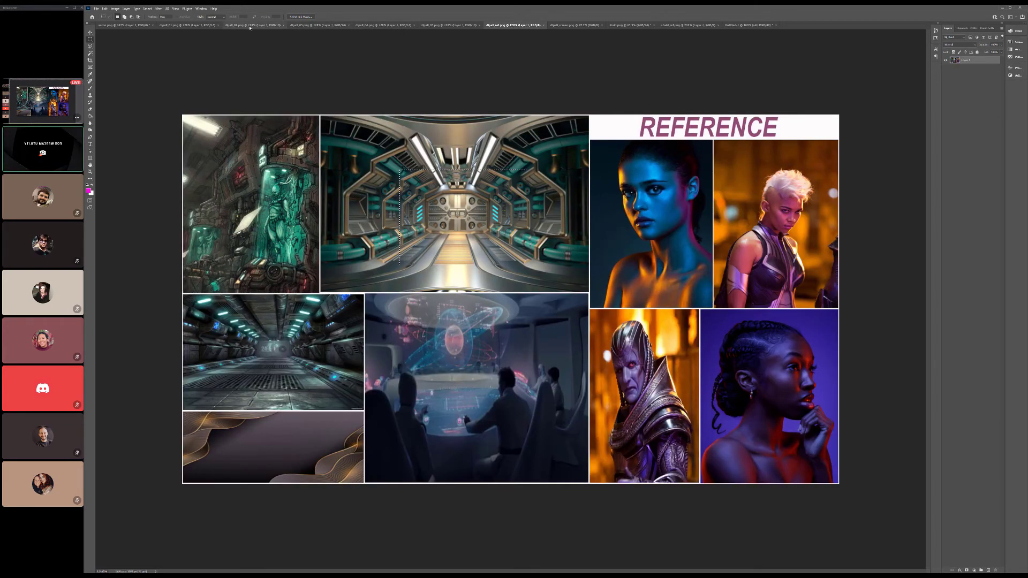
left_click(185, 25)
key("ctrl+v")
key("v")
left_click_drag(532, 299, 699, 245)
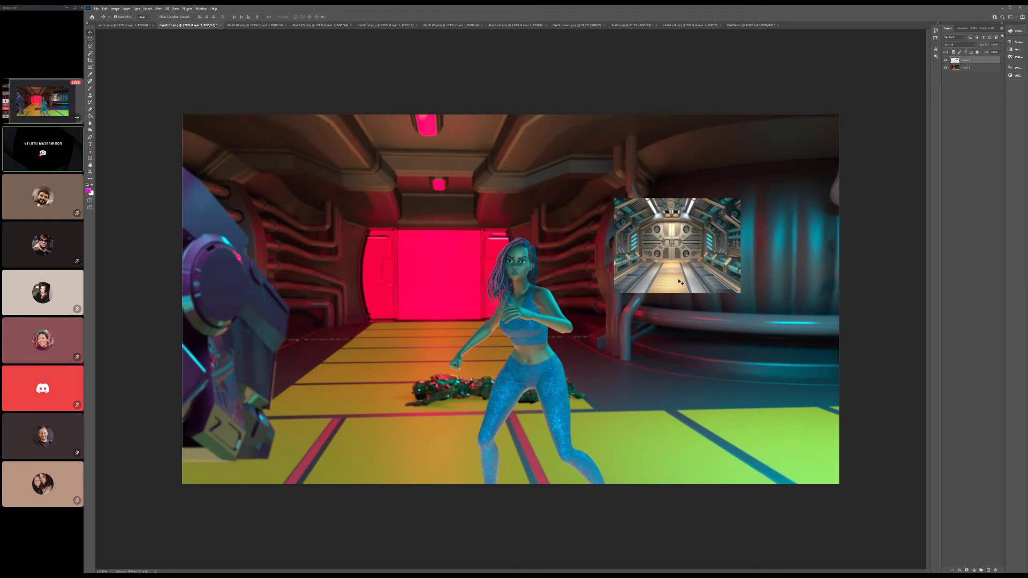
key("ctrl+z")
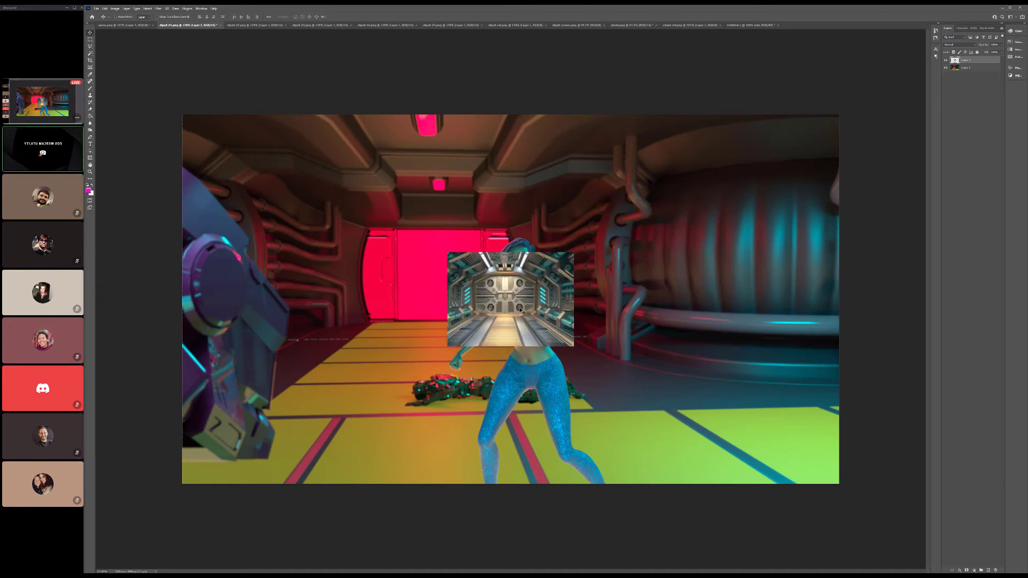
key("ctrl+z")
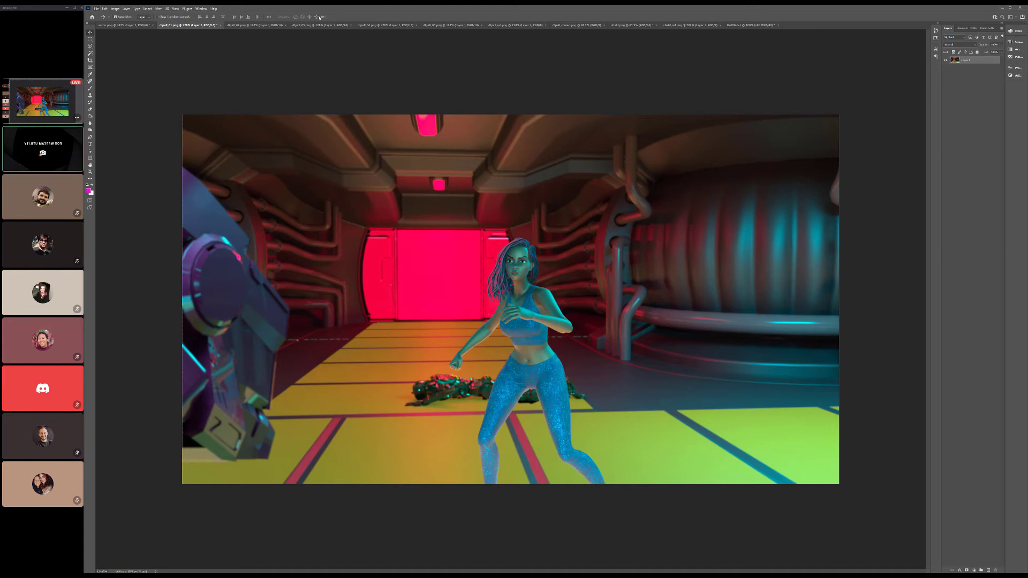
Step: Deepen the shadows and raise the contrast of the first fight render, with the pink door, using Levels
left_click(240, 25)
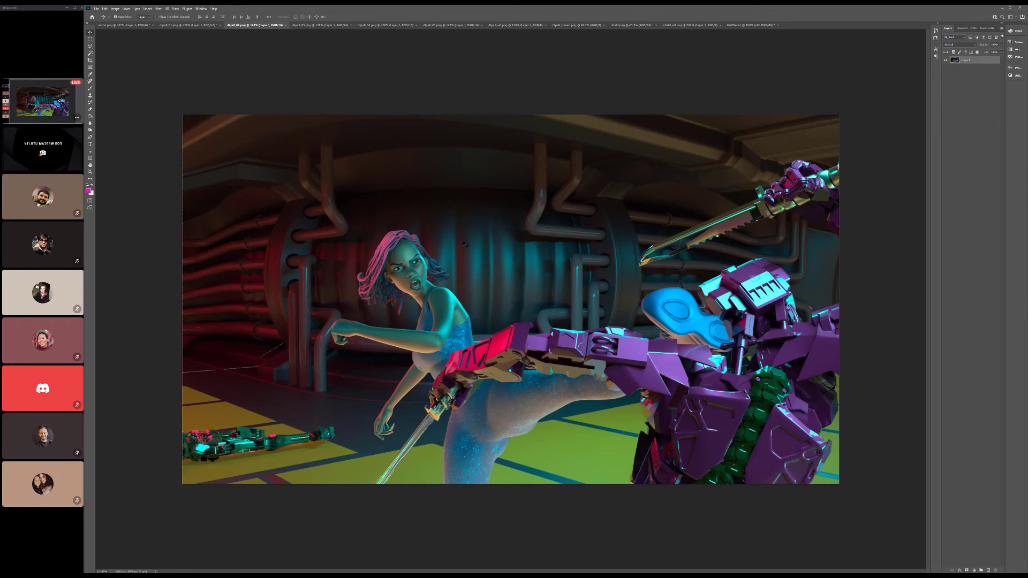
left_click(336, 25)
left_click(375, 25)
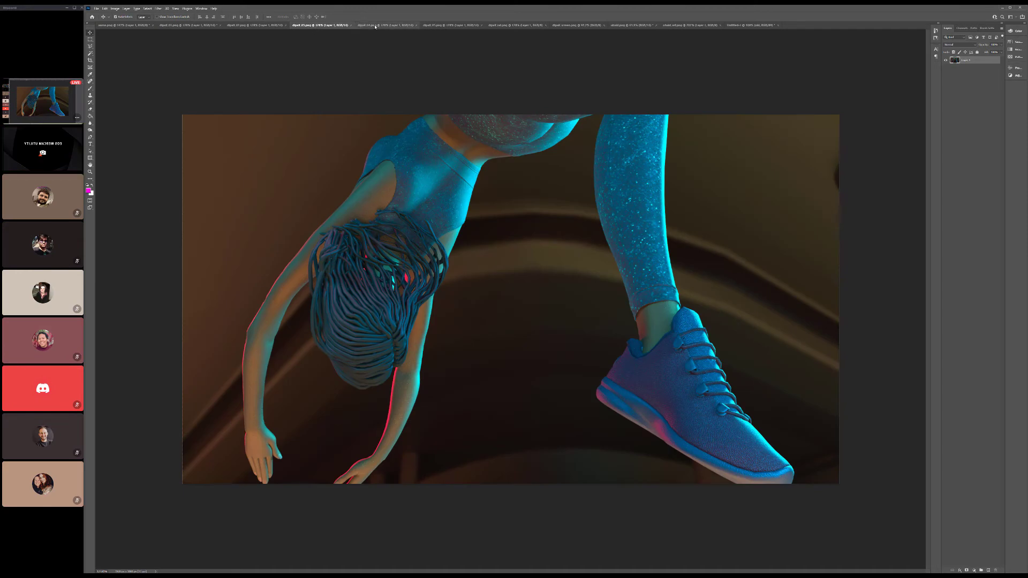
left_click(445, 26)
left_click(188, 25)
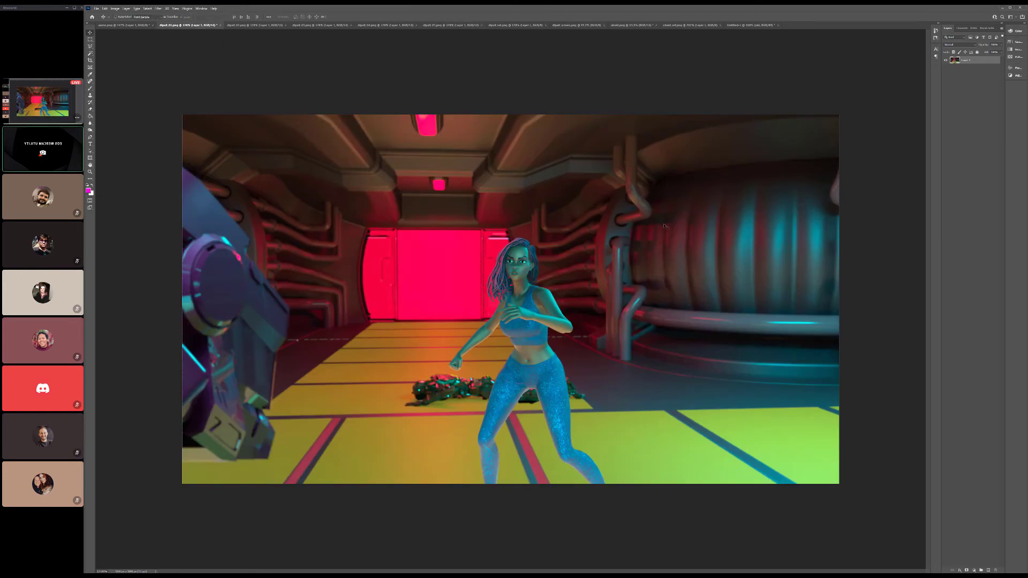
key("ctrl+l")
left_click_drag(859, 199, 899, 198)
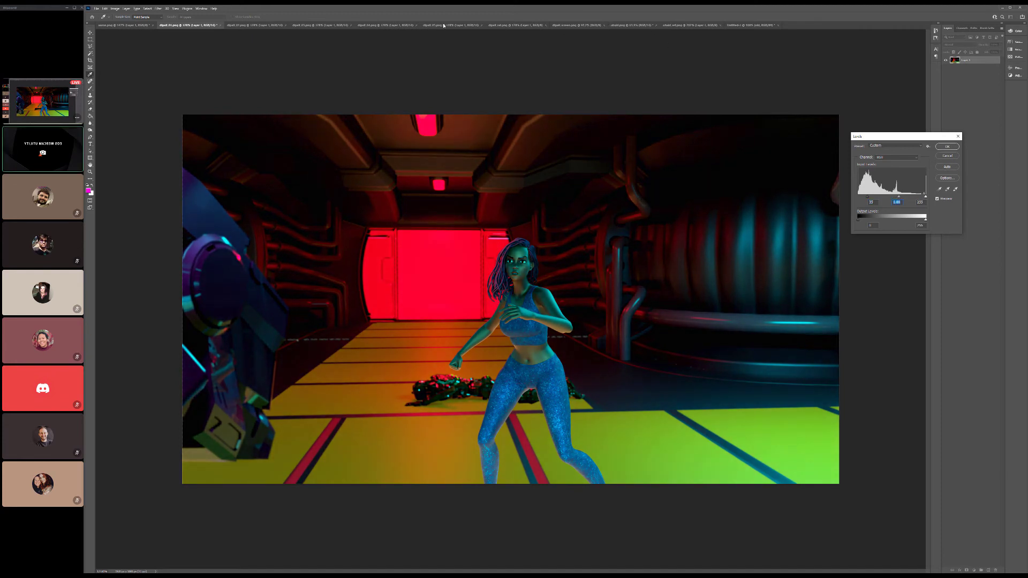
key("Return")
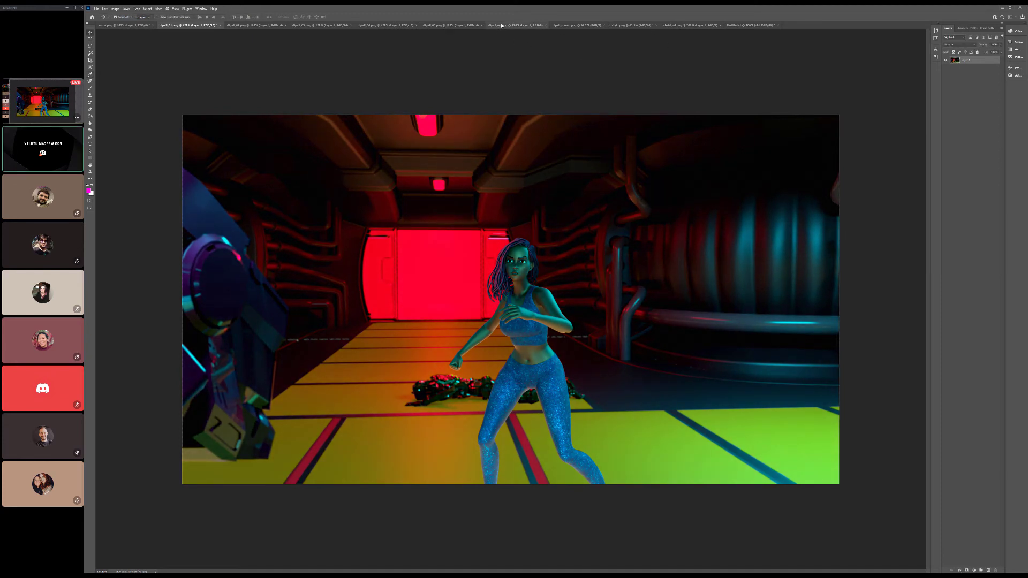
Step: Try a Levels adjustment that darkens the background of the upside-down flip render, and compare it with the unadjusted picture
left_click(494, 25)
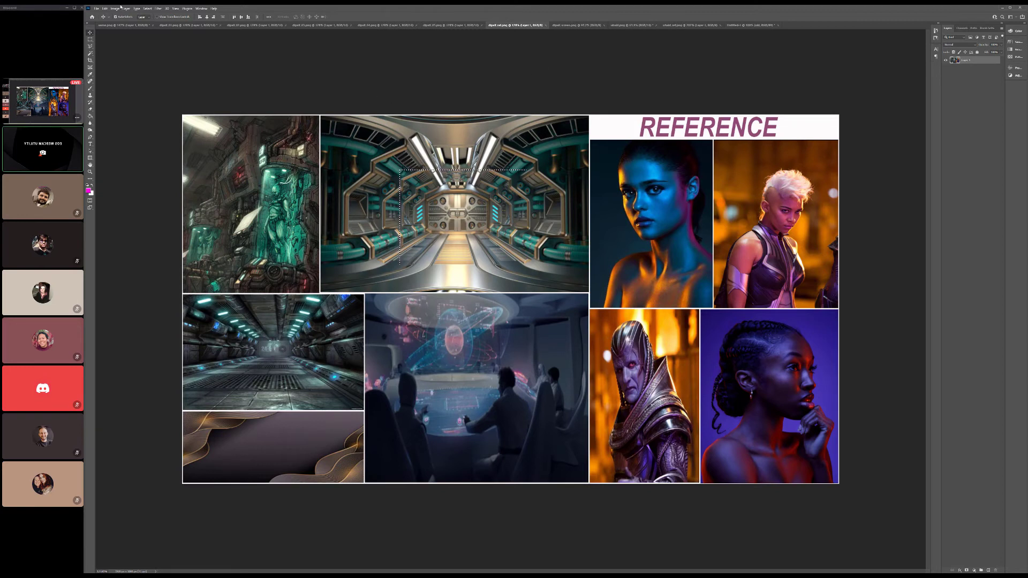
left_click(187, 24)
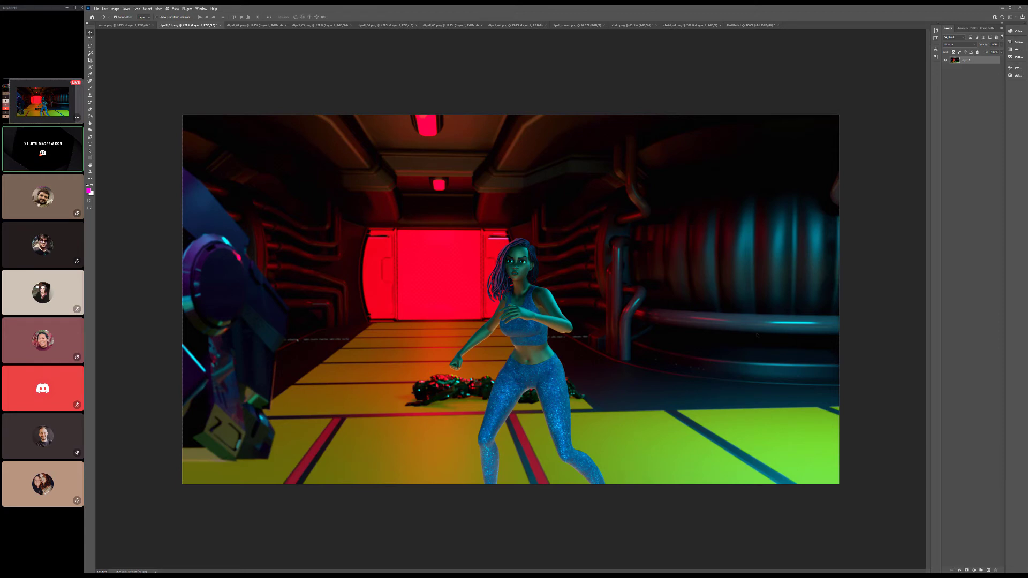
left_click(254, 26)
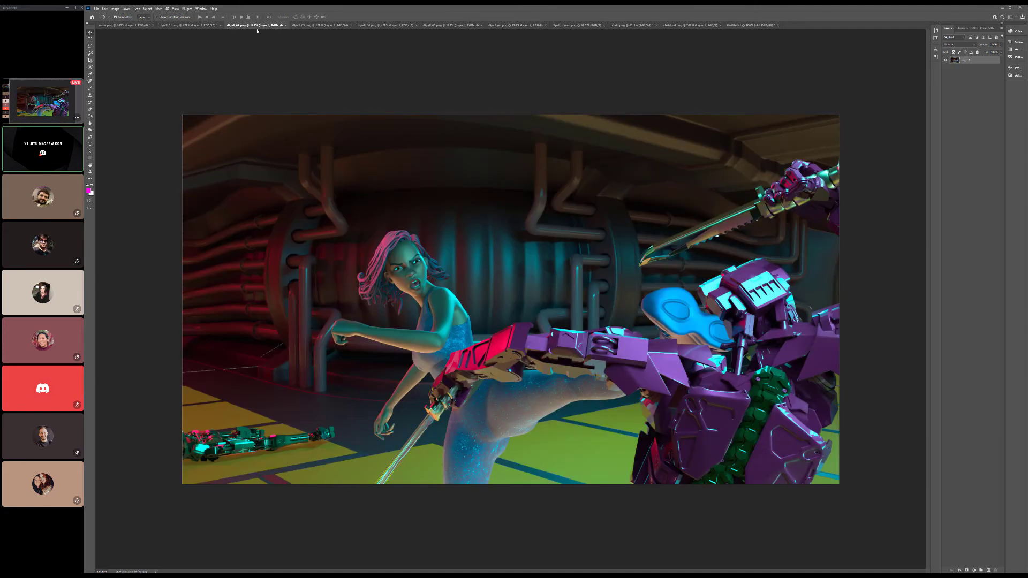
left_click(320, 25)
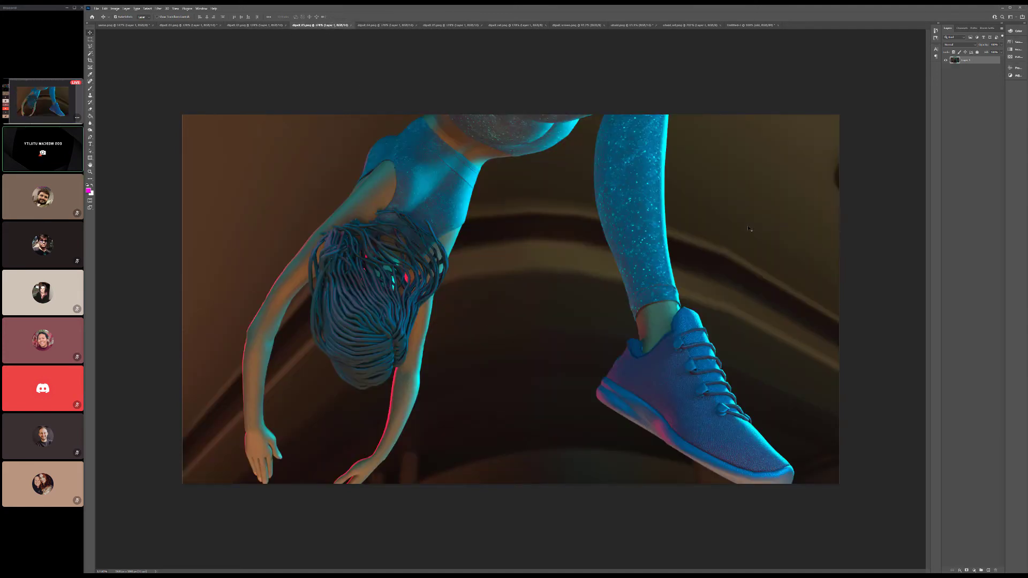
key("ctrl+l")
mouse_move(858, 196)
left_mouse_down()
mouse_move(919, 198)
mouse_move(869, 198)
left_mouse_up()
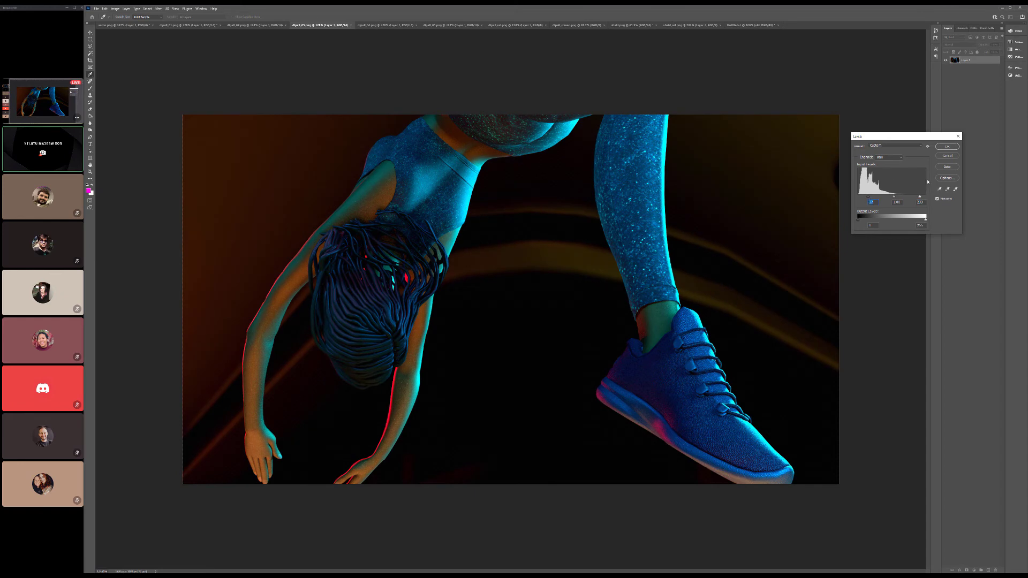
left_click(938, 199)
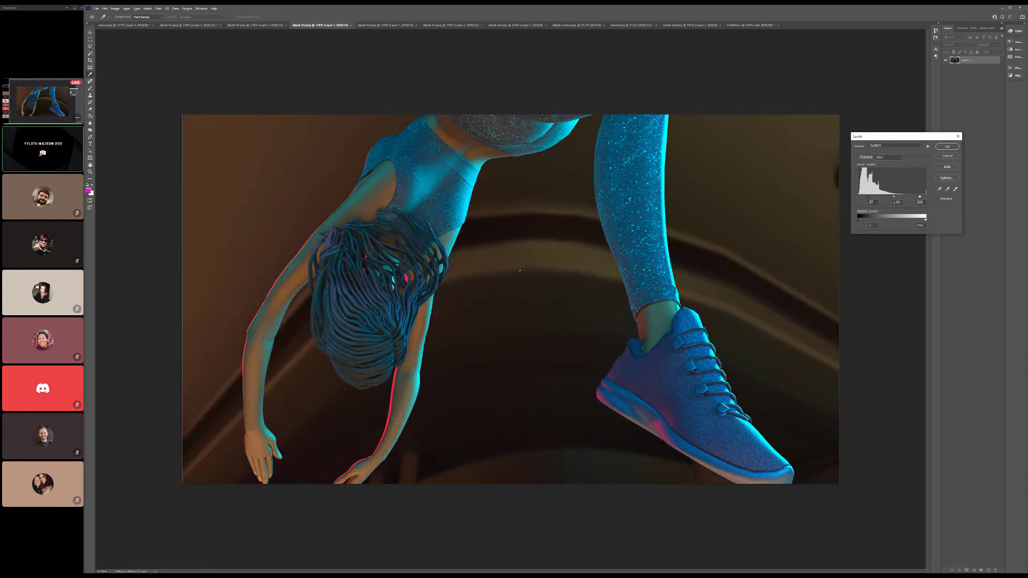
left_click(952, 148)
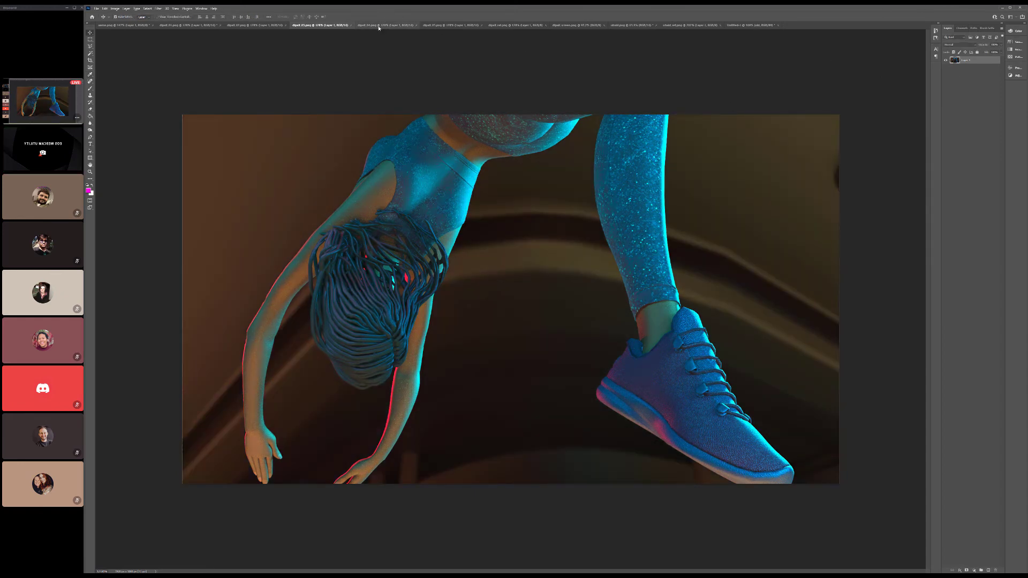
Step: Compare the fight renders with the reference board again, and examine the side-by-side exposure comparison of the sword fight shot
left_click(377, 26)
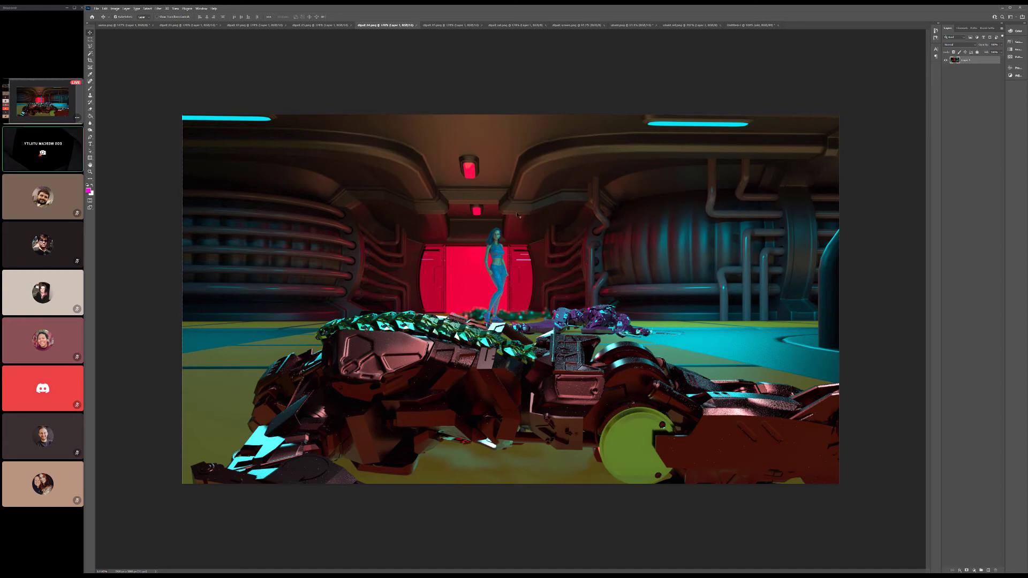
left_click(451, 26)
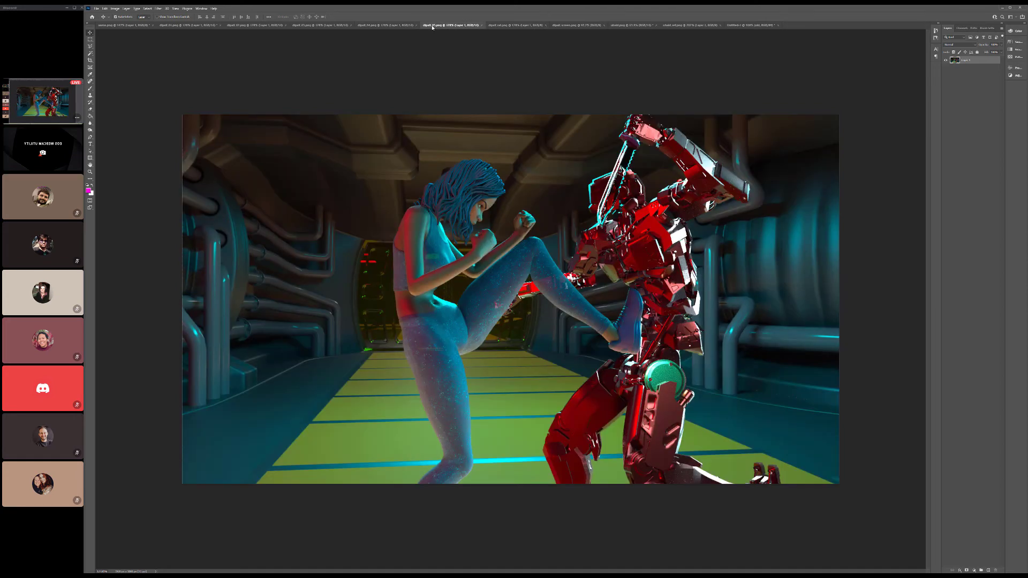
left_click(503, 25)
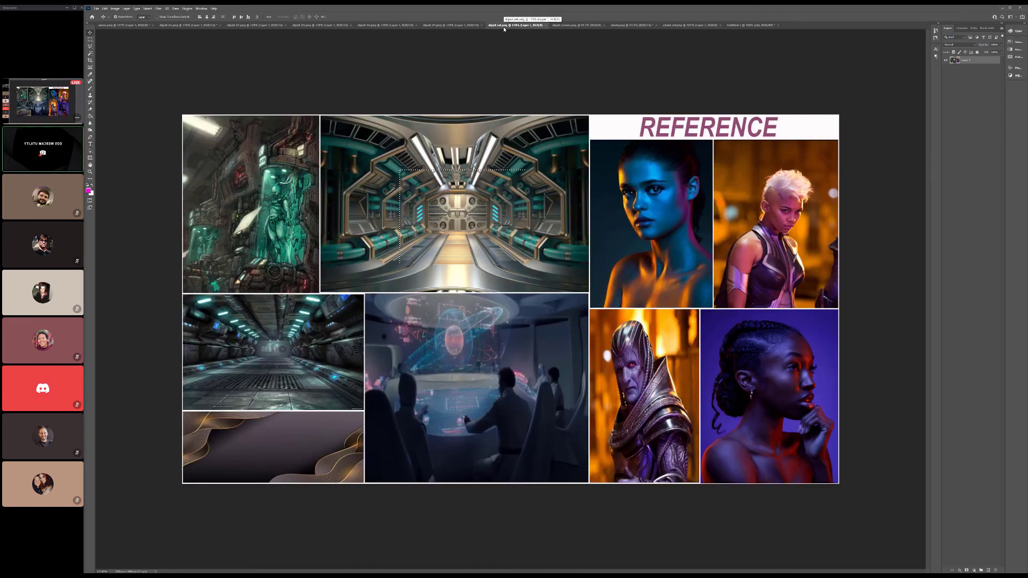
left_click(451, 25)
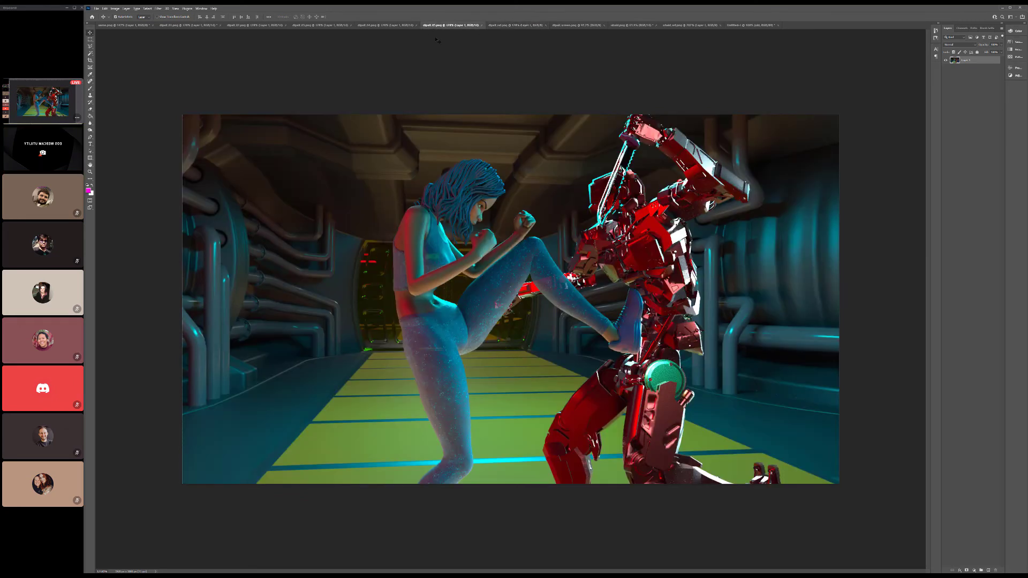
left_click(378, 25)
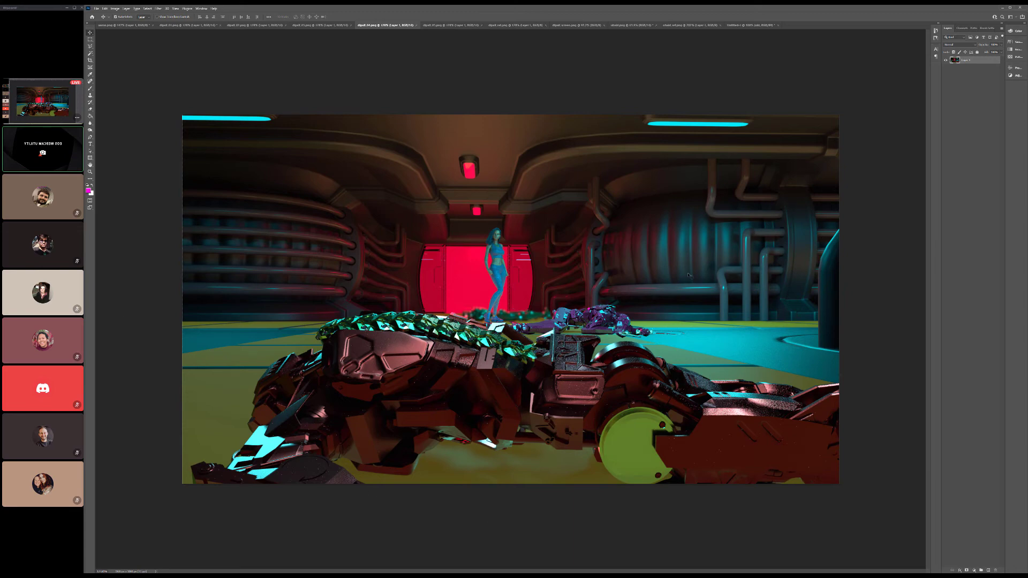
left_click(513, 25)
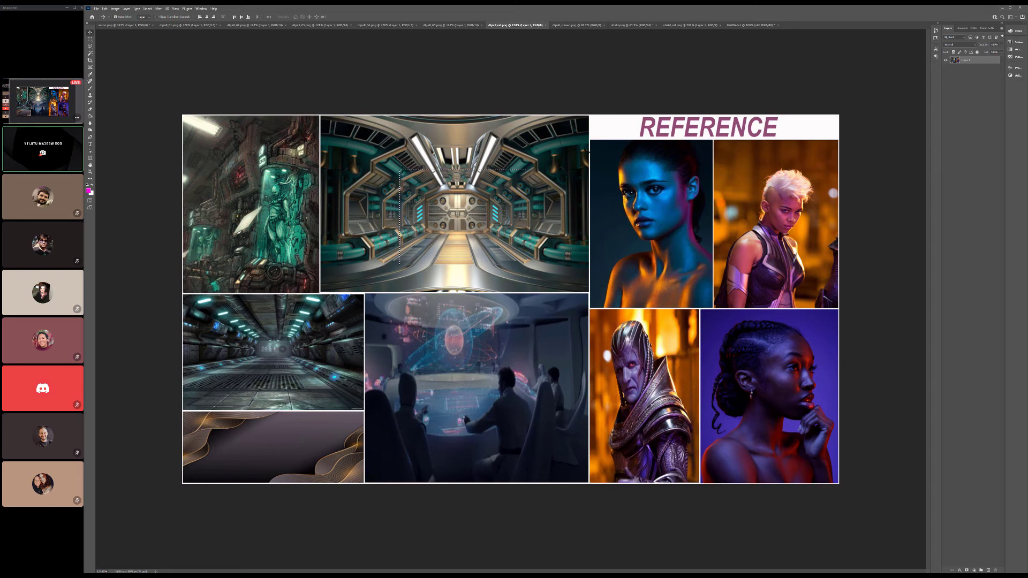
left_click(187, 26)
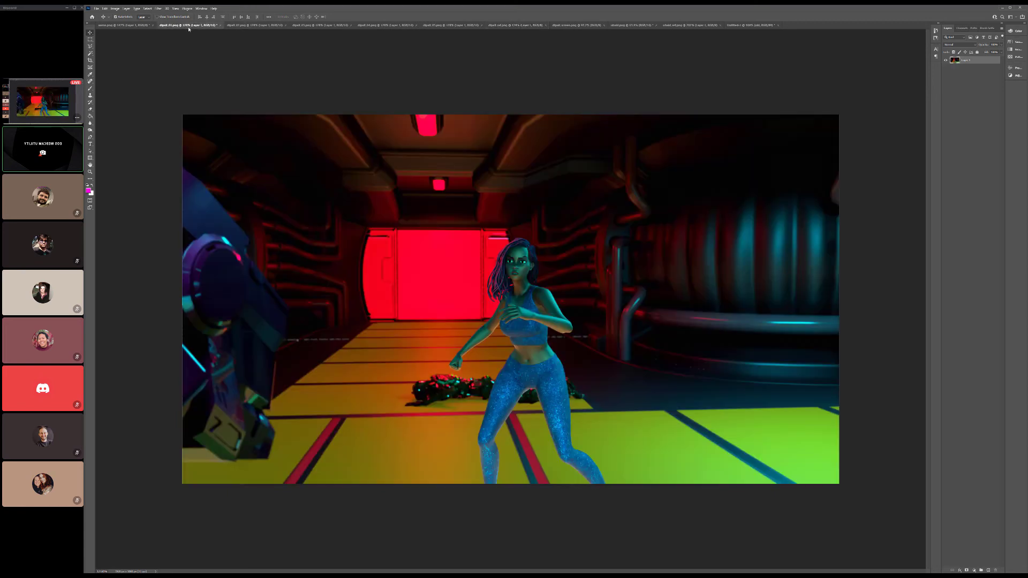
left_click(232, 26)
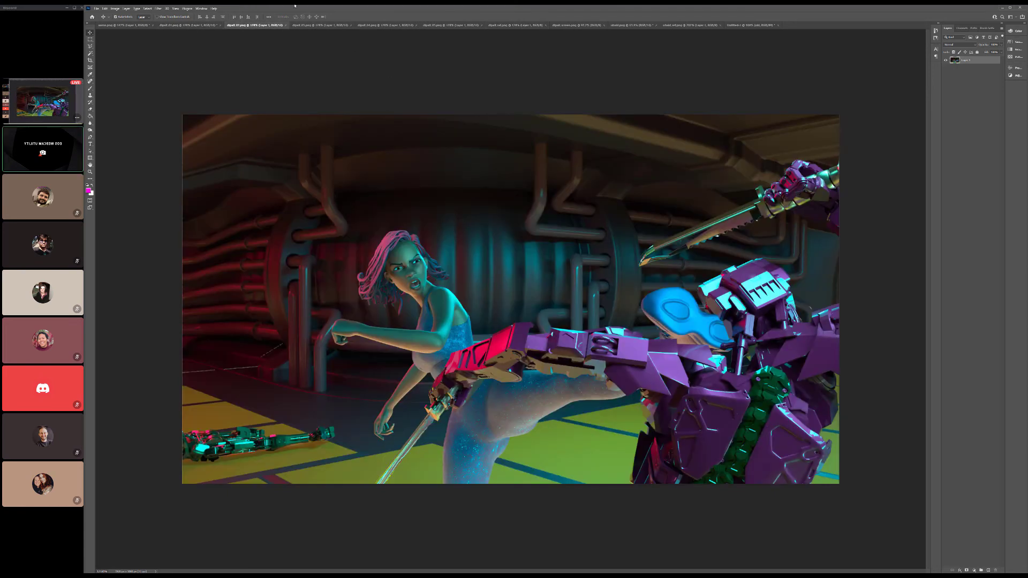
left_click(295, 25)
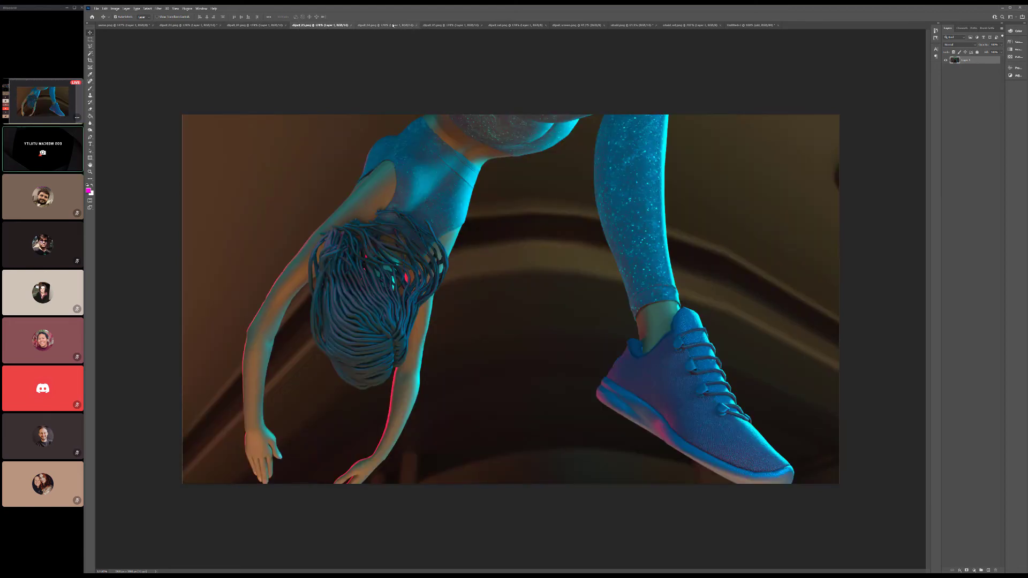
left_click(394, 25)
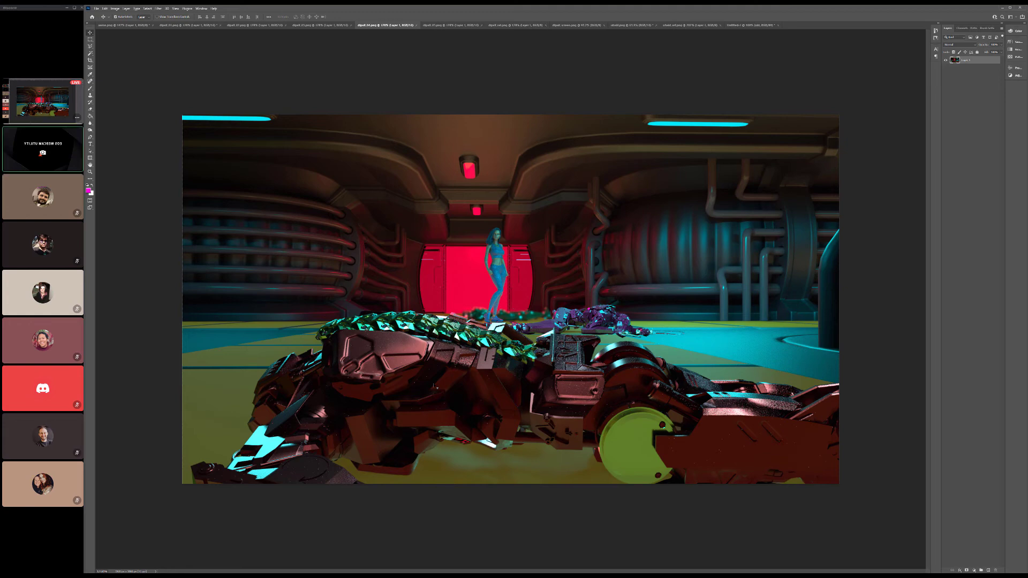
left_click(570, 25)
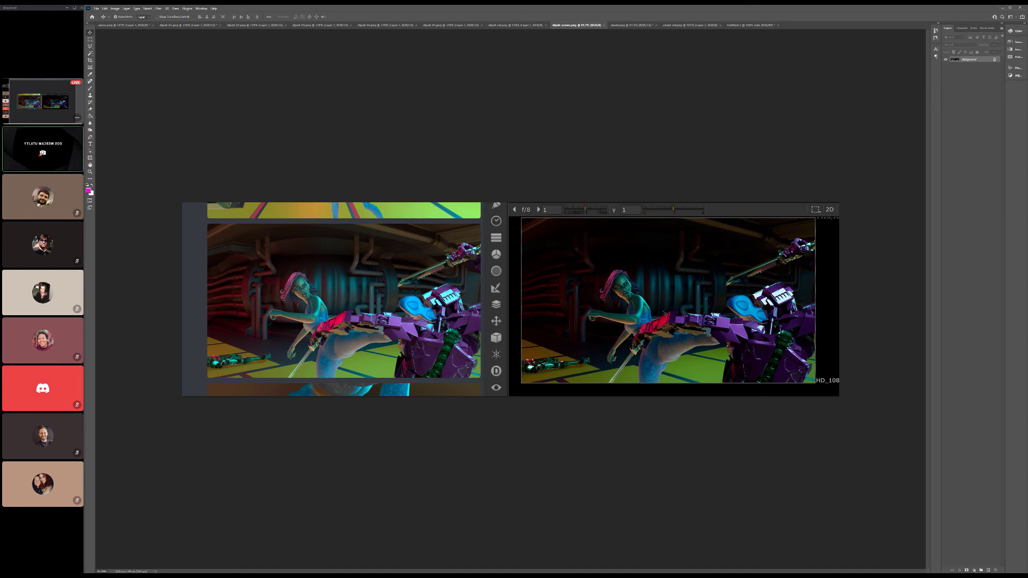
Step: Shift the night village image's midtones toward cyan and blue with Color Balance, and compare it with the Luca reference board
left_click(632, 25)
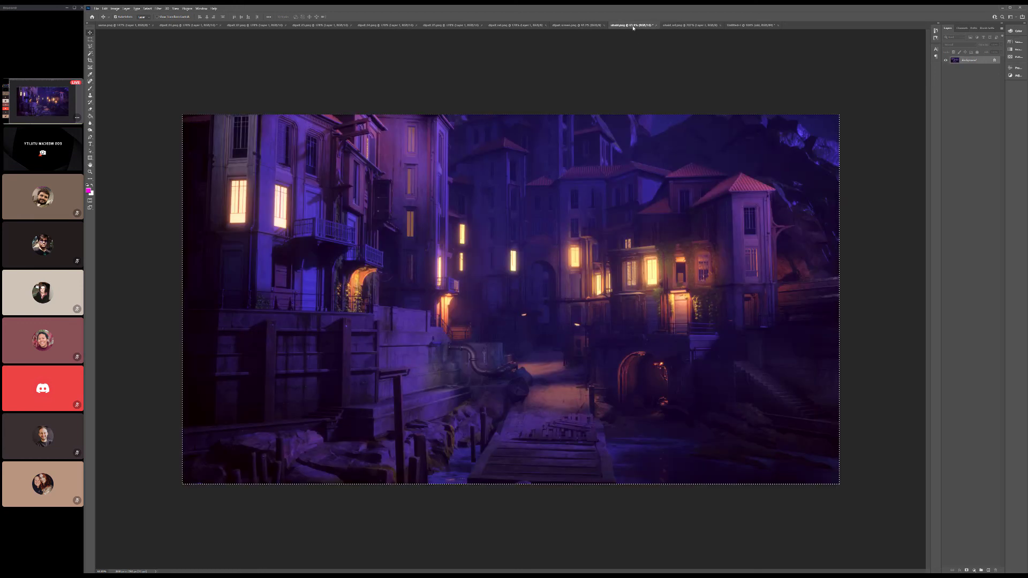
left_click(684, 27)
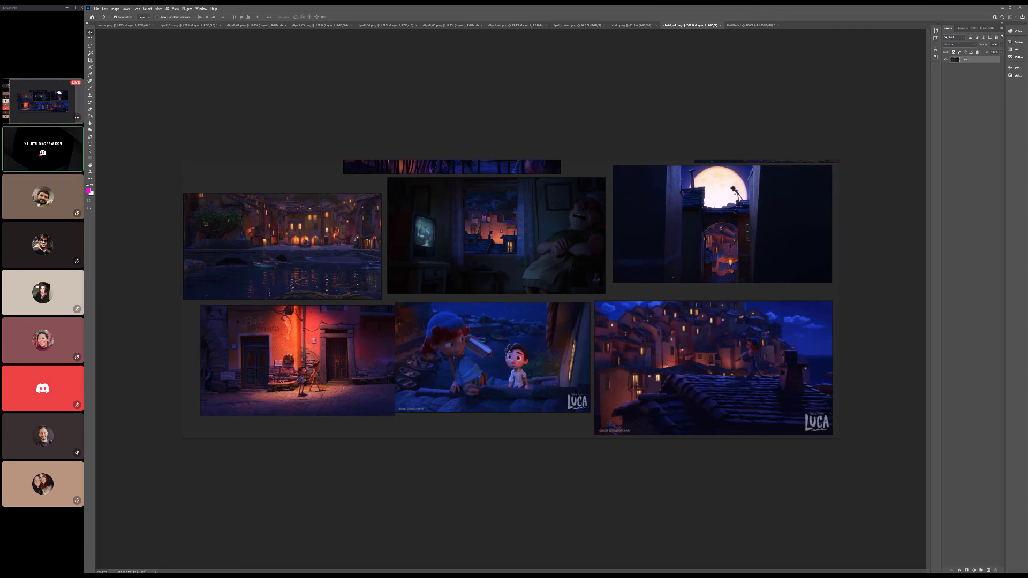
left_click(632, 26)
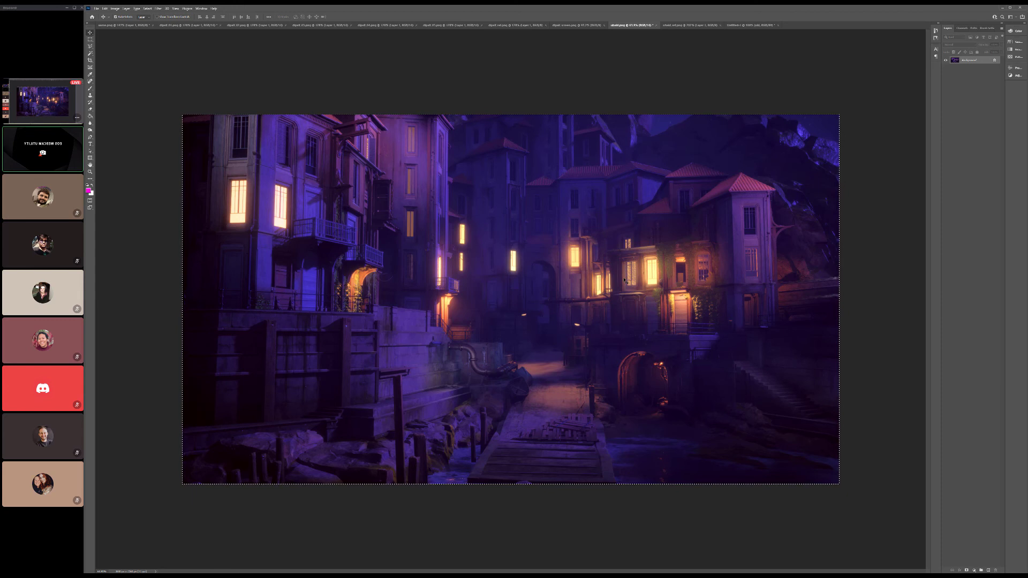
key("ctrl+b")
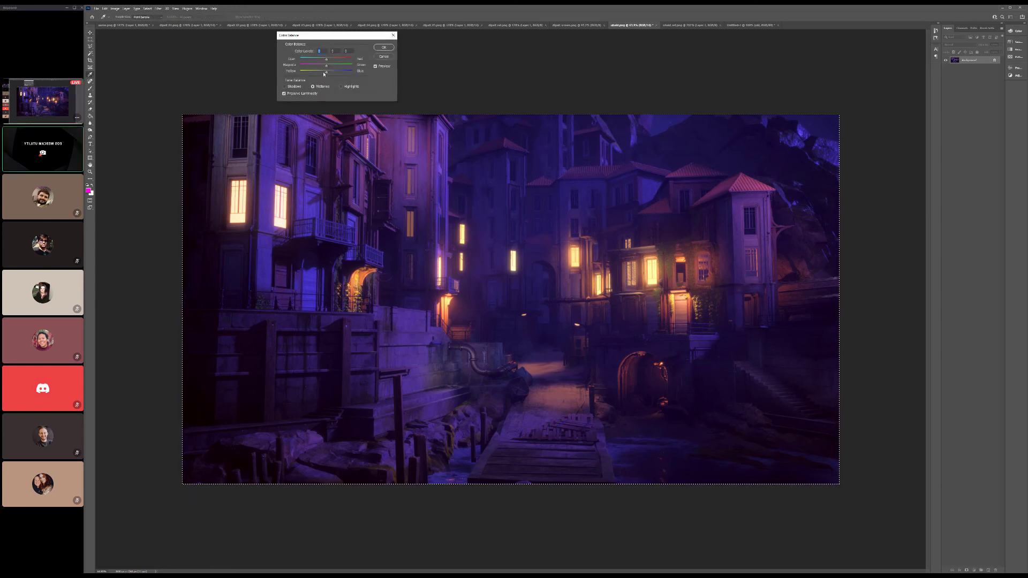
left_click_drag(326, 59, 320, 60)
left_click_drag(325, 71, 330, 71)
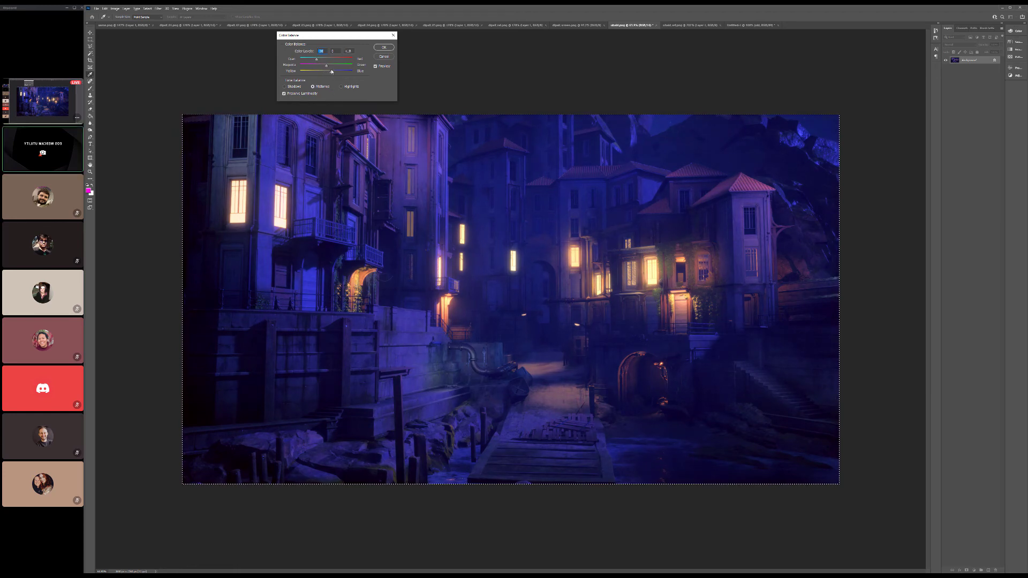
left_click(383, 47)
left_click(677, 25)
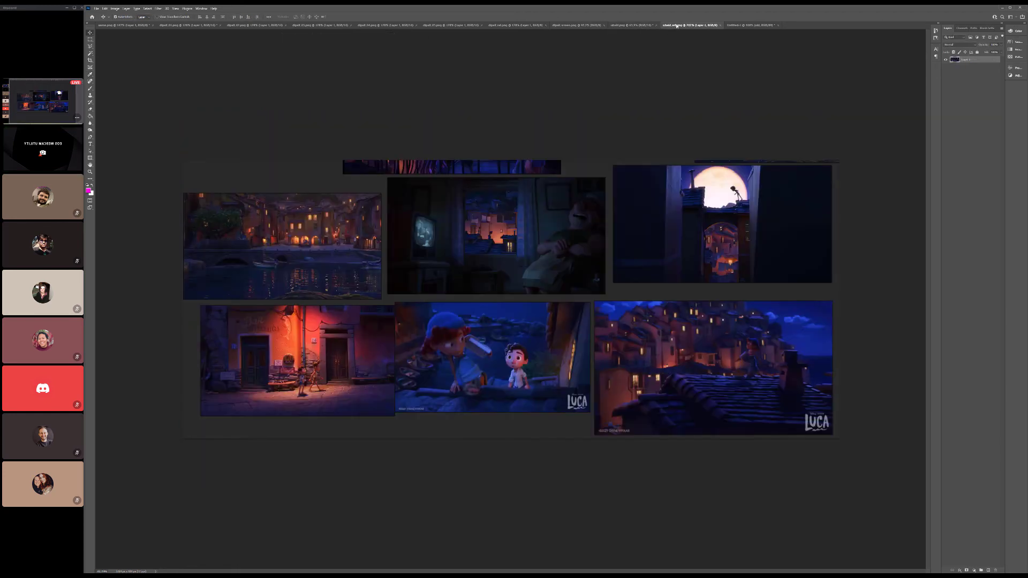
left_click(631, 25)
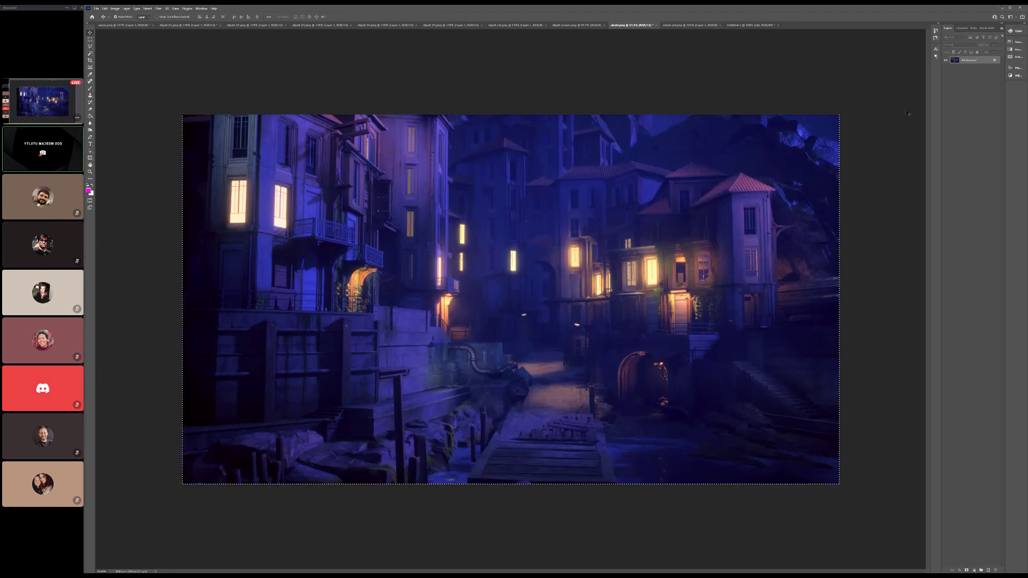
Step: Switch the night village's color adjustment back and compare the image with the Luca board's harbour and lit street references
key("ctrl+y")
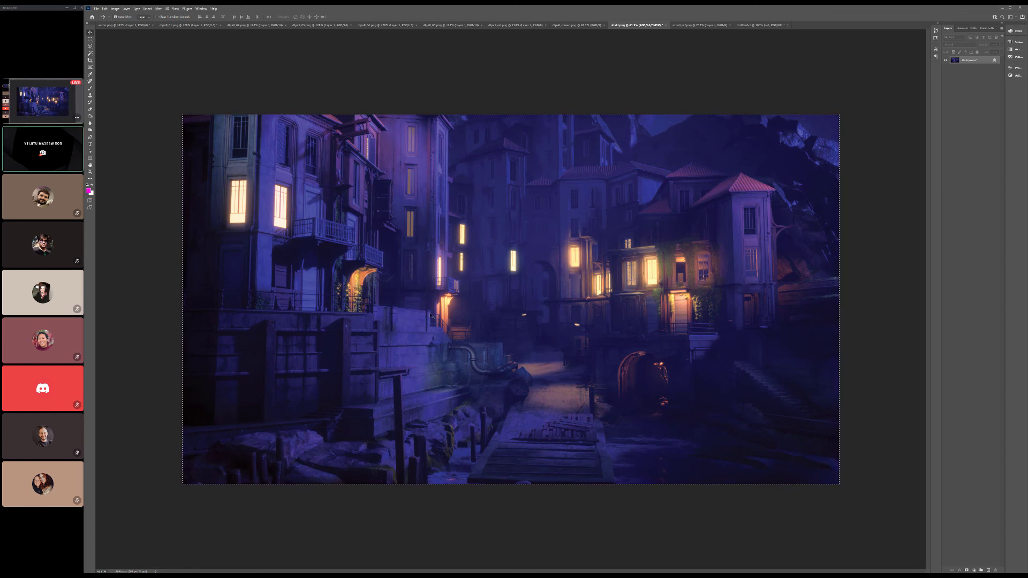
left_click(696, 25)
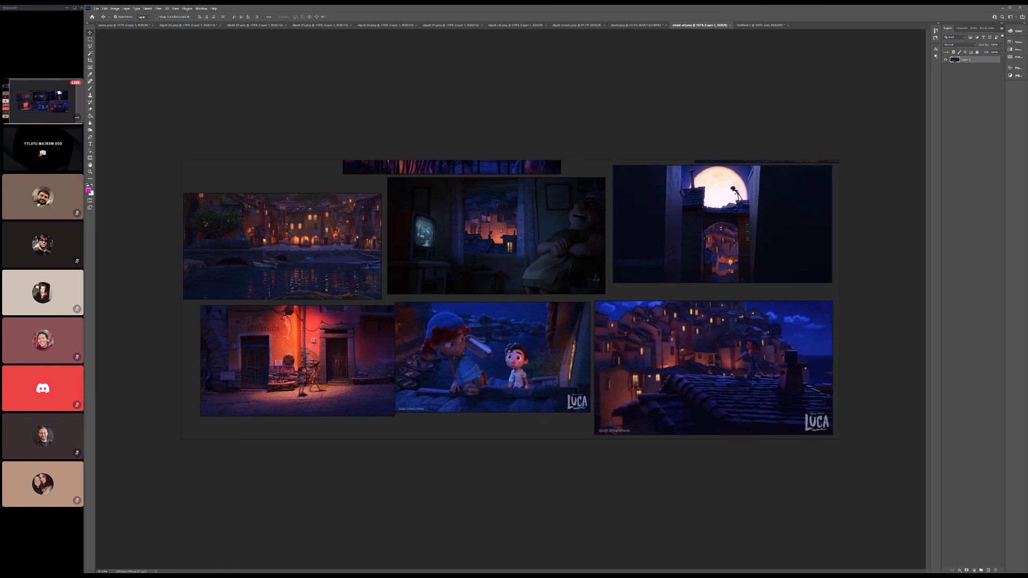
key("ctrl+equal")
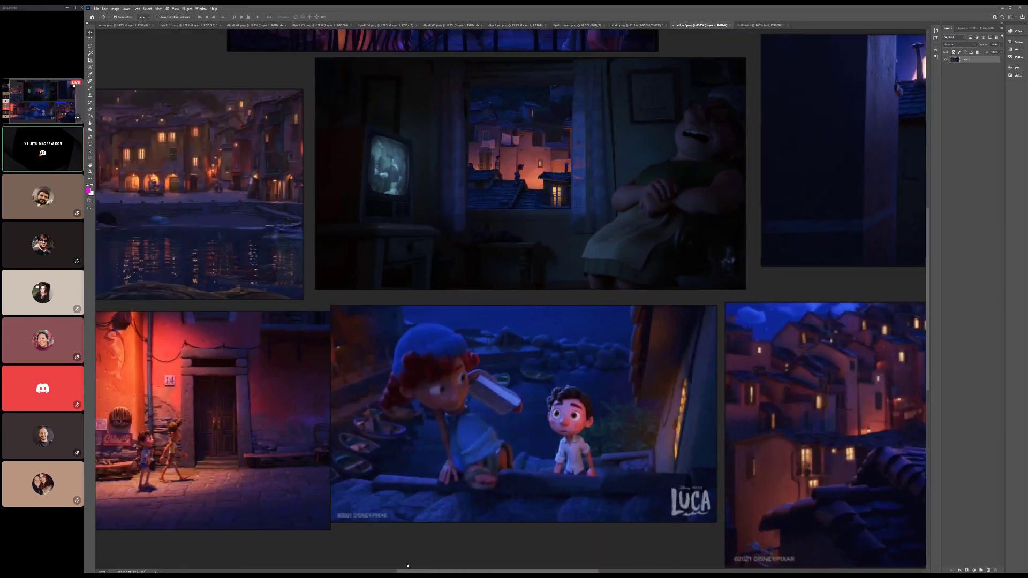
left_click_drag(479, 571, 364, 557)
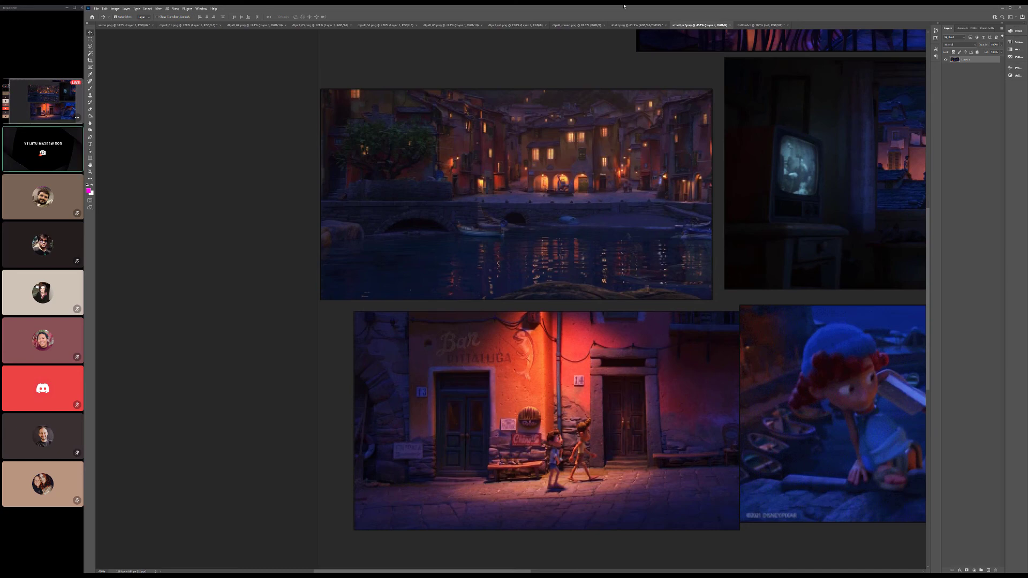
left_click(626, 25)
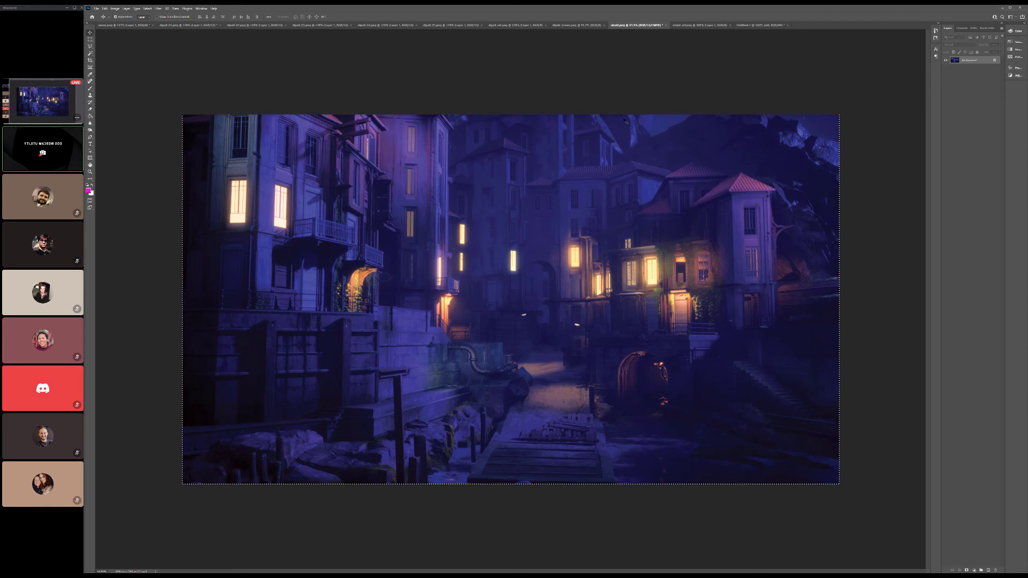
left_click(699, 25)
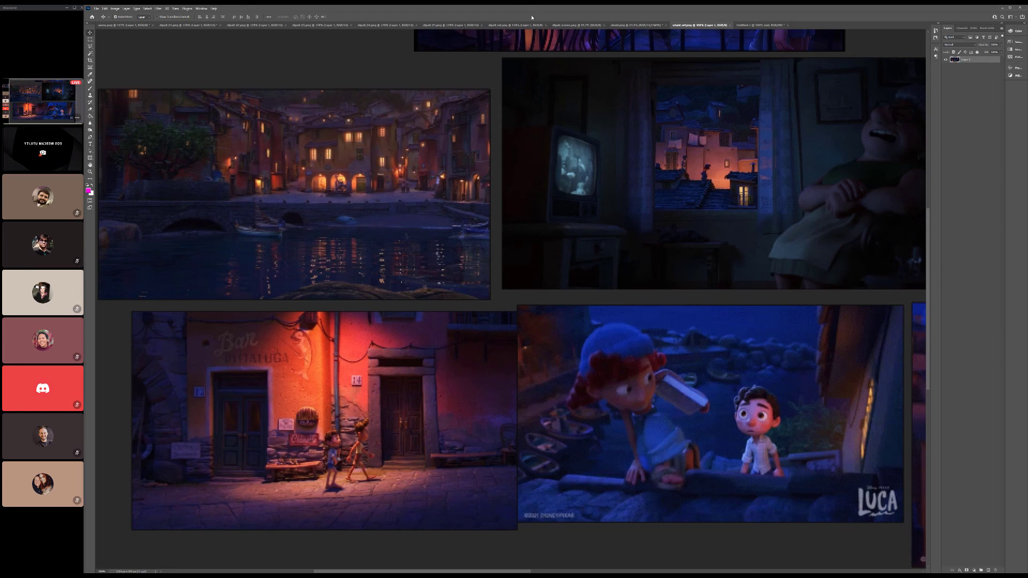
left_click(636, 25)
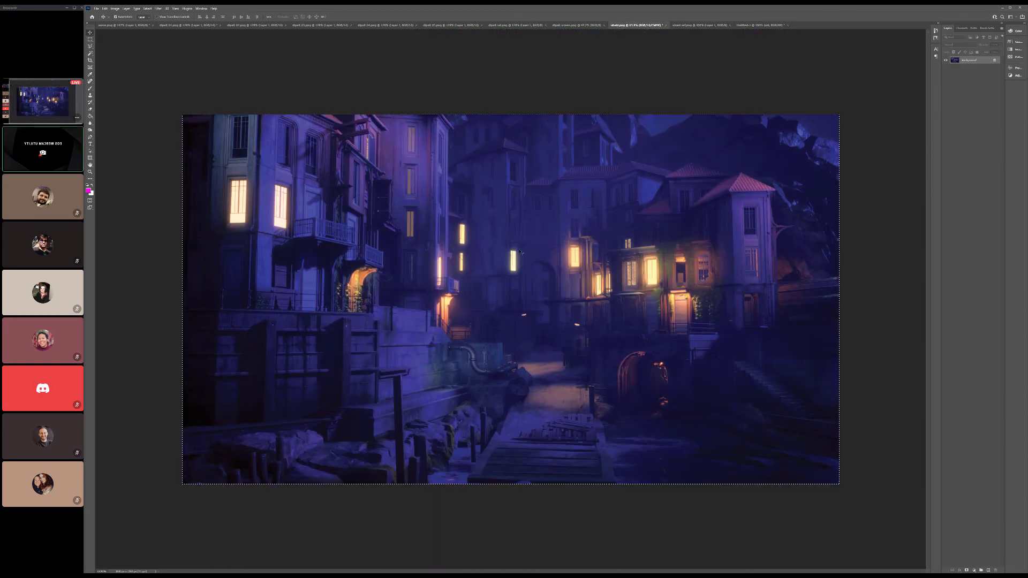
Step: Try darkening the night village's shadows with a Levels adjustment, and check the image against the Luca reference board again
left_click(115, 8)
mouse_move(124, 22)
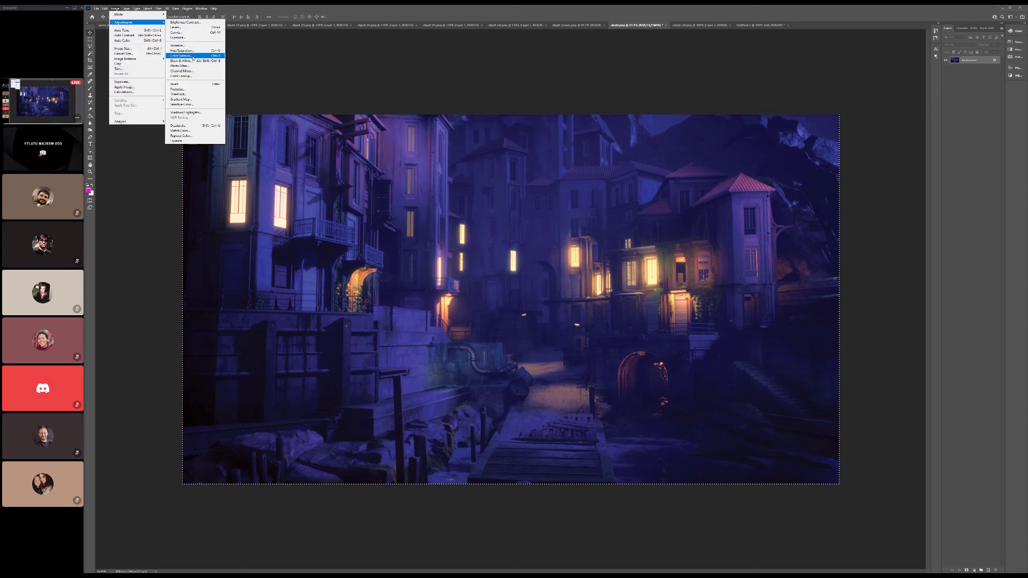
left_click(185, 22)
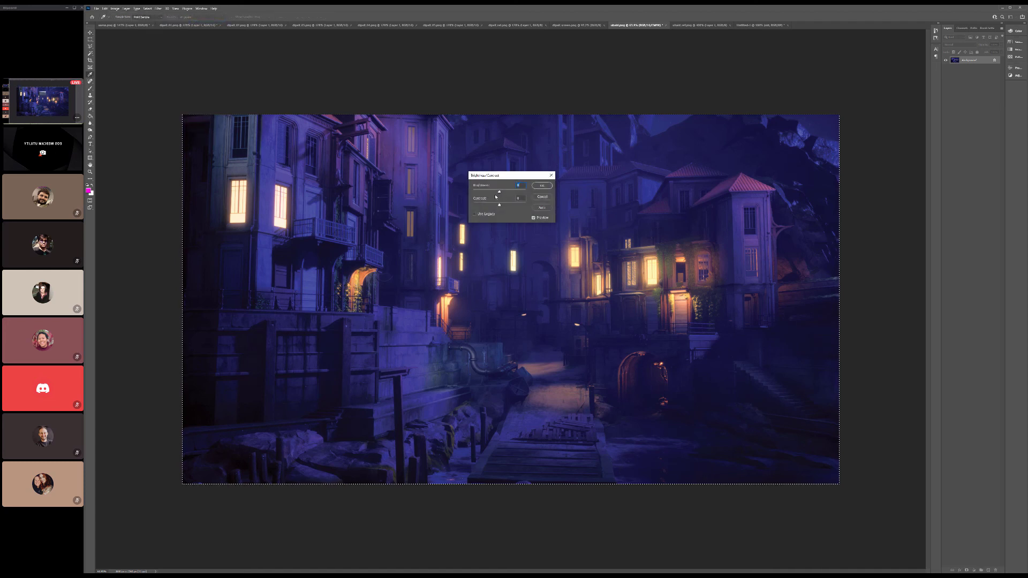
left_click(541, 189)
key("ctrl+l")
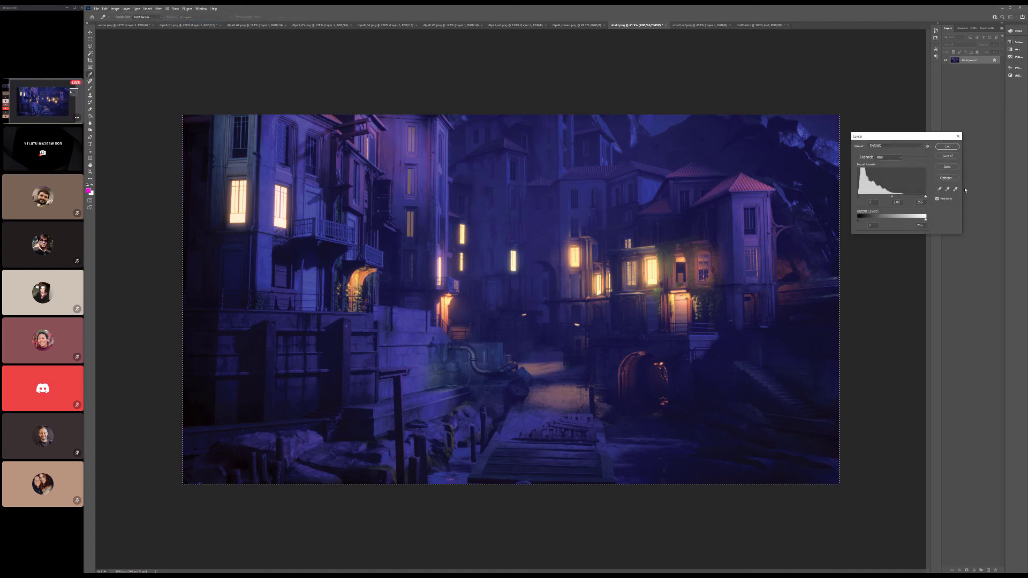
left_click_drag(859, 198, 868, 198)
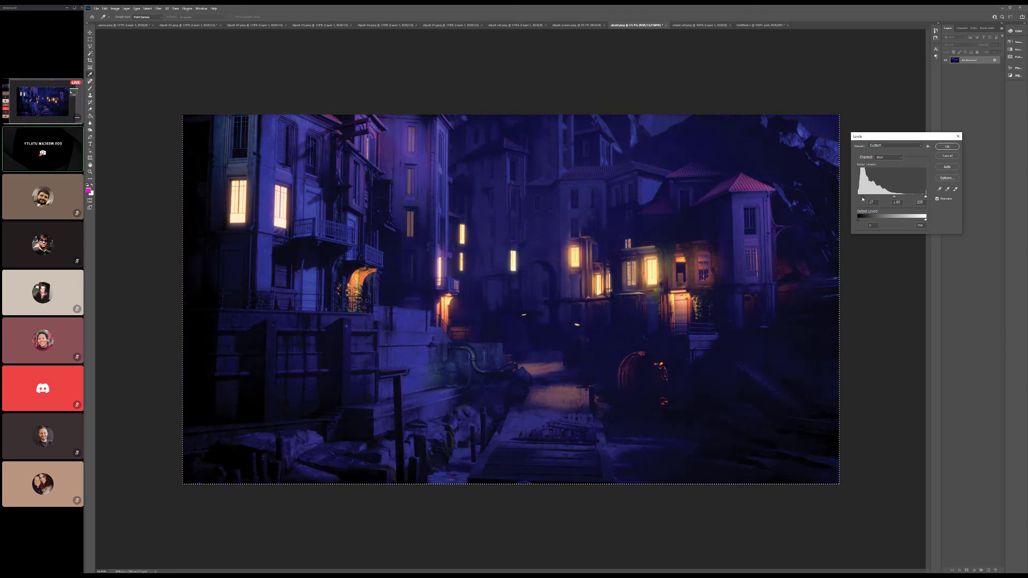
left_click(955, 156)
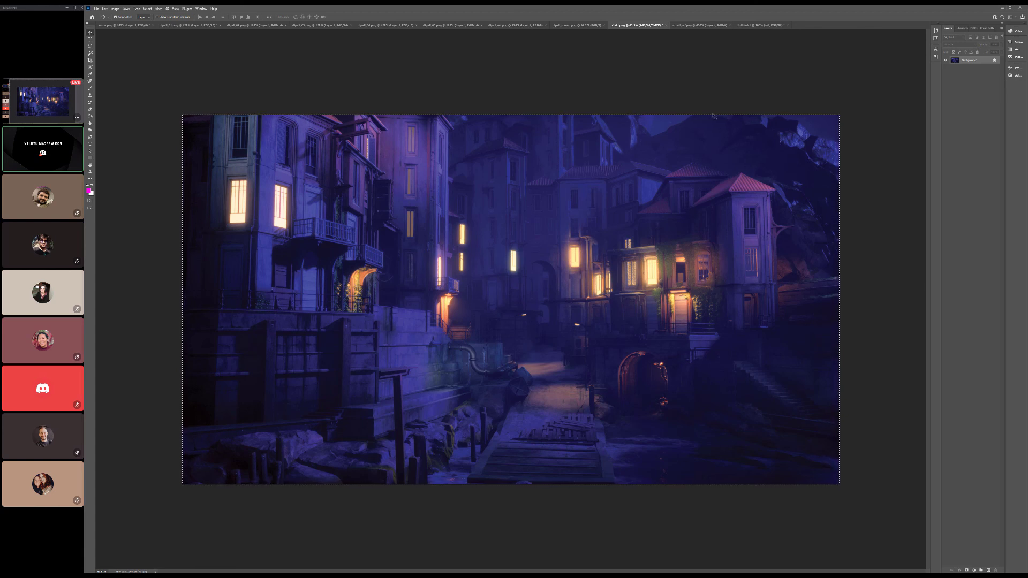
left_click(702, 25)
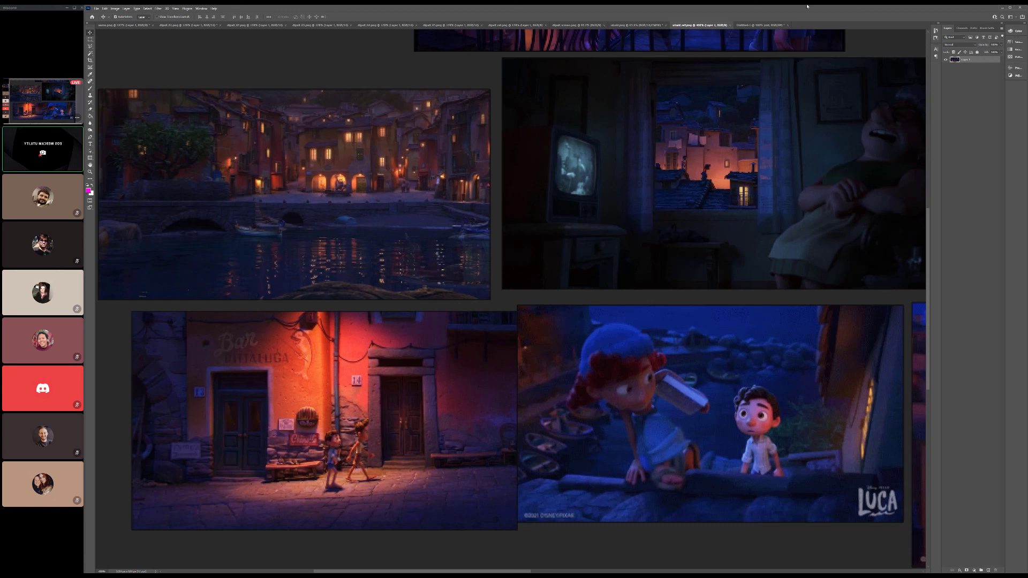
key("ctrl+minus")
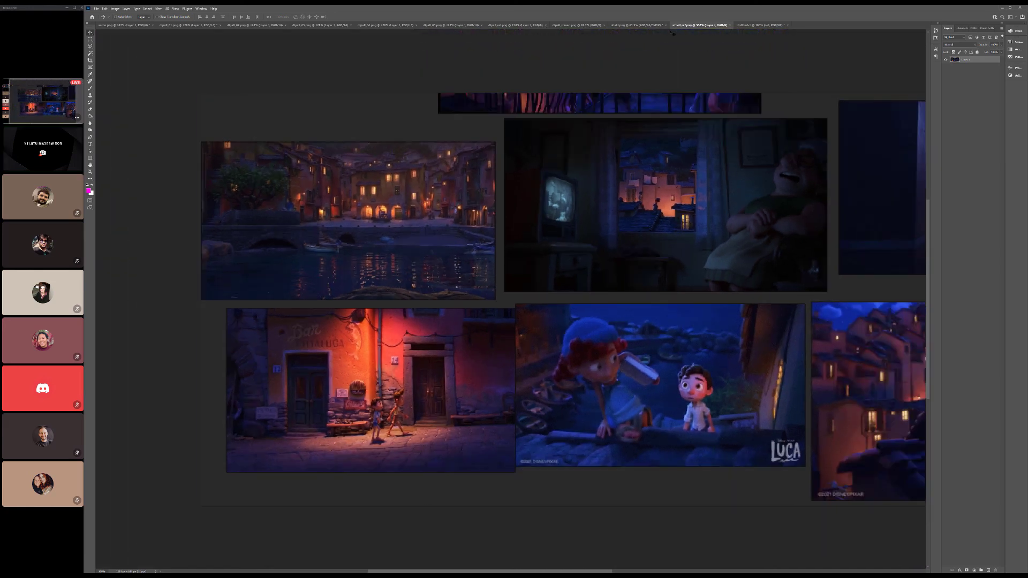
Step: Open the portrait document and compare the woman's render with its reference by repeatedly showing and hiding the reference layer
left_click(752, 26)
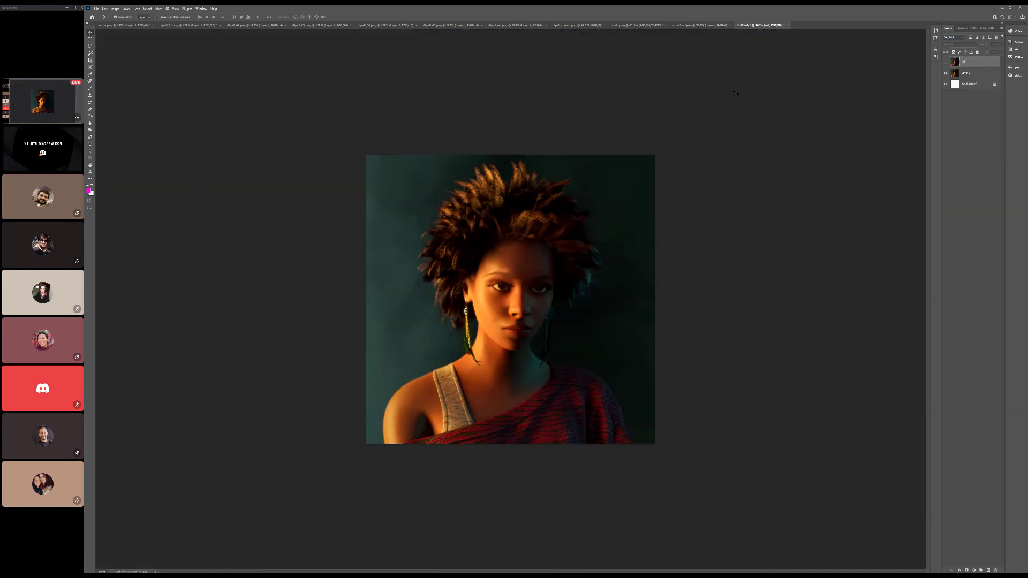
left_click(946, 62)
left_click(945, 62)
left_click(945, 62)
left_click(945, 62)
left_click(946, 62)
left_click(945, 62)
left_click(945, 63)
left_click(945, 62)
left_click(946, 62)
left_click(945, 62)
left_click(945, 62)
left_click(945, 62)
left_click(946, 62)
left_click(945, 62)
left_click(946, 62)
left_click(945, 62)
left_click(946, 63)
left_click(945, 63)
left_click(945, 62)
left_click(945, 63)
left_click(945, 63)
left_click(945, 62)
left_click(945, 62)
left_click(945, 62)
left_click(945, 62)
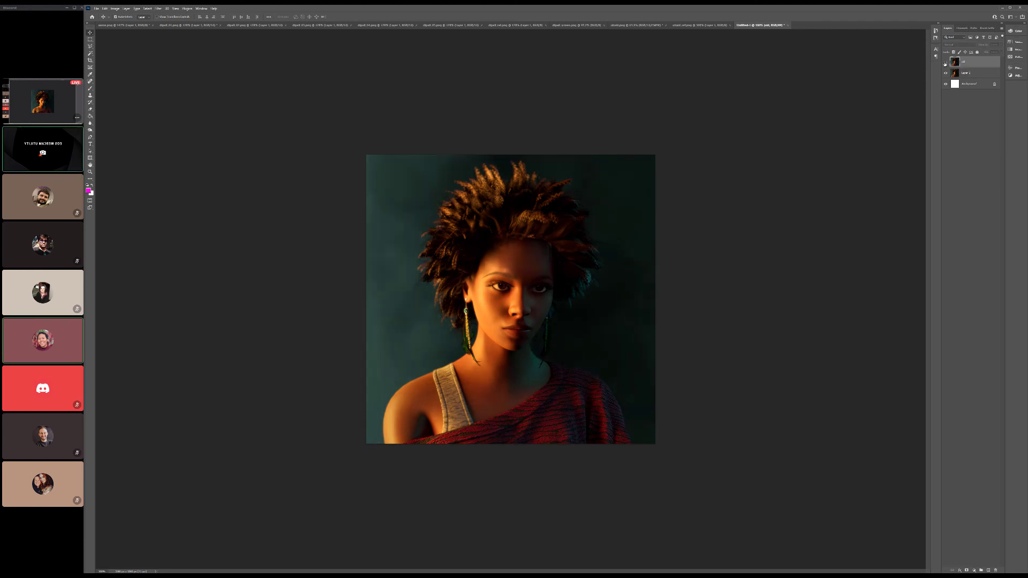
left_click(946, 62)
left_click(945, 62)
left_click(945, 62)
left_click(945, 63)
left_click(945, 62)
left_click(946, 62)
left_click(945, 62)
left_click(945, 62)
left_click(945, 63)
left_click(945, 62)
left_click(945, 62)
left_click(945, 62)
left_click(945, 62)
left_click(945, 62)
left_click(945, 62)
left_click(946, 63)
left_click(945, 63)
left_click(946, 63)
left_click(946, 62)
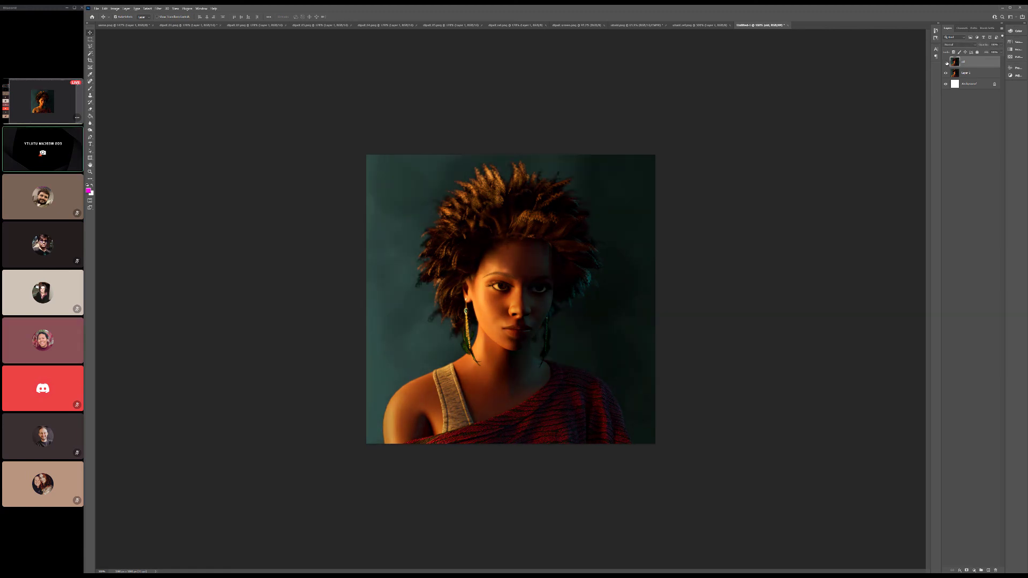
left_click(946, 62)
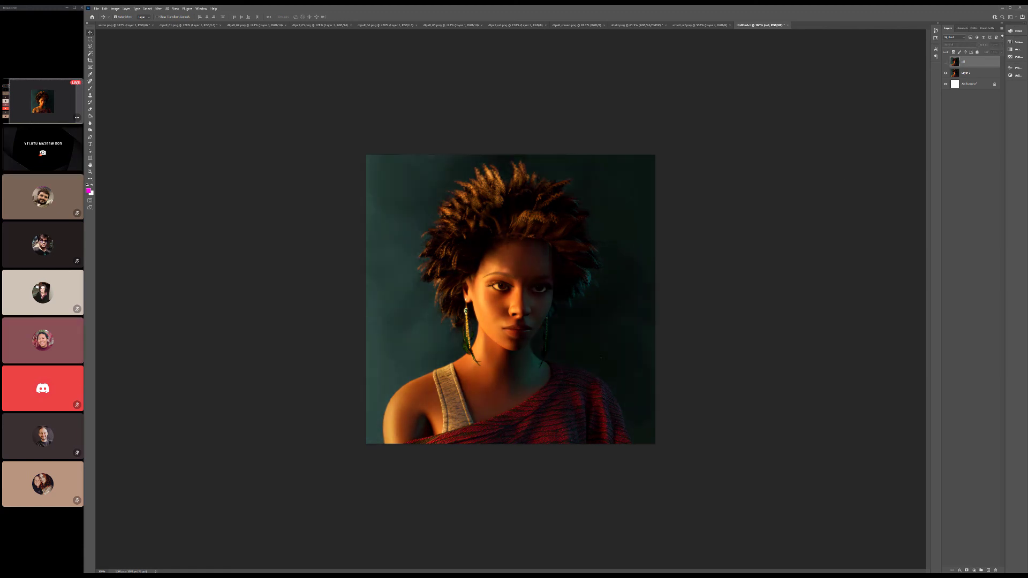
Step: Inspect the portrait's shoulder and red shawl, and reduce the Reds saturation of Layer 1 to about -15 with Hue/Saturation
left_click(89, 172)
left_click_drag(419, 406, 372, 419)
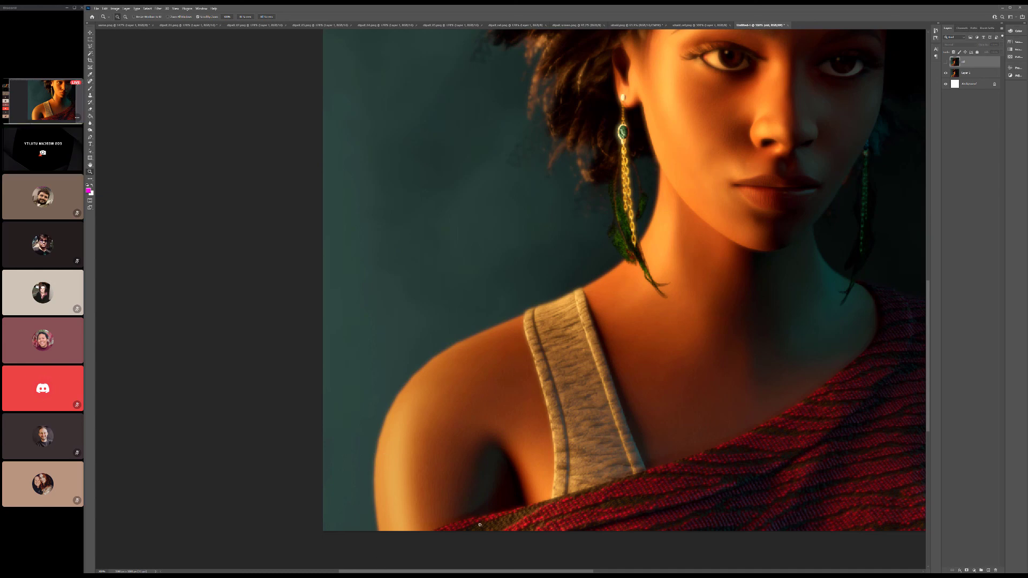
key("ctrl+minus")
key("ctrl+minus")
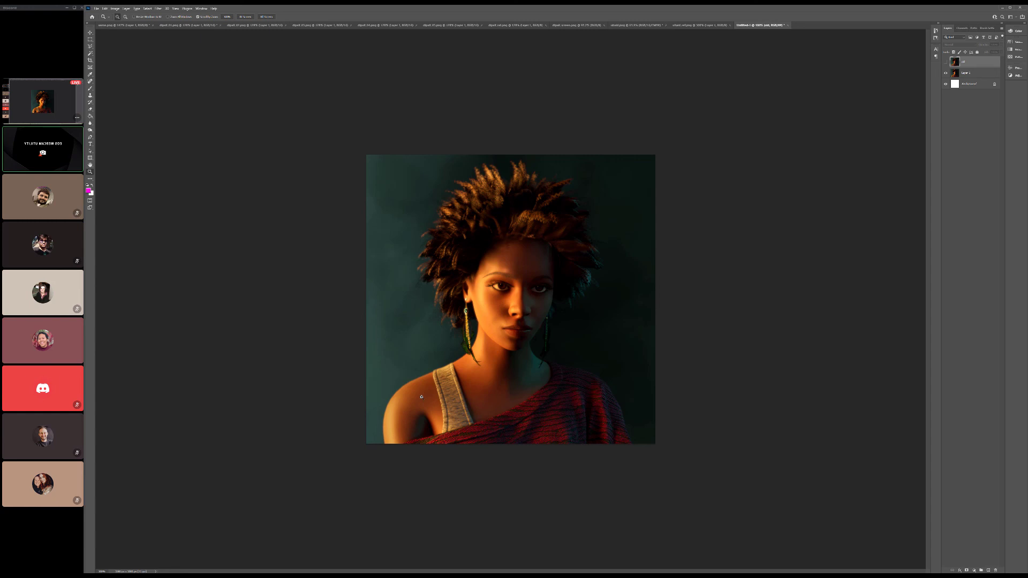
left_click(972, 73)
key("ctrl+u")
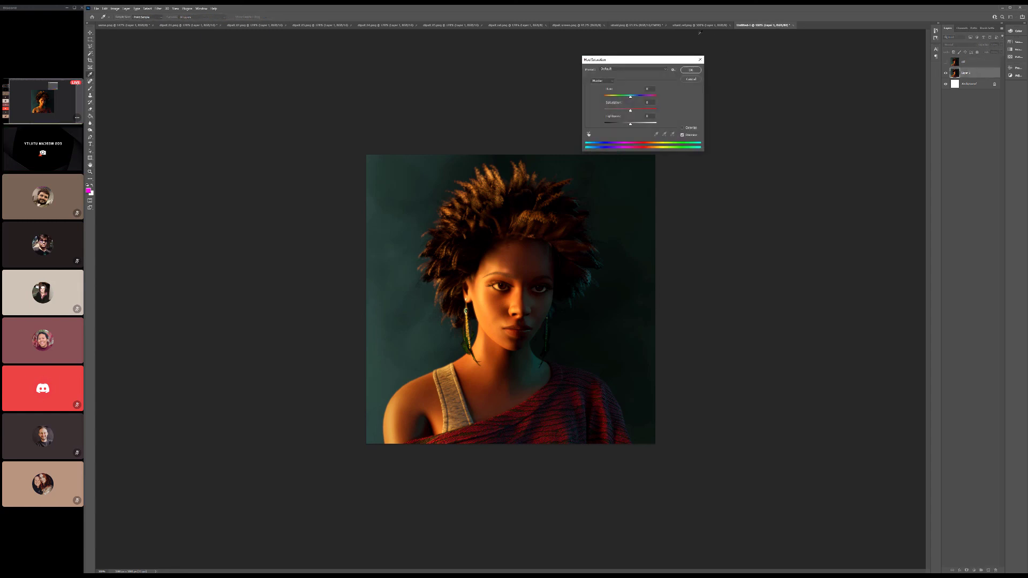
left_click(601, 81)
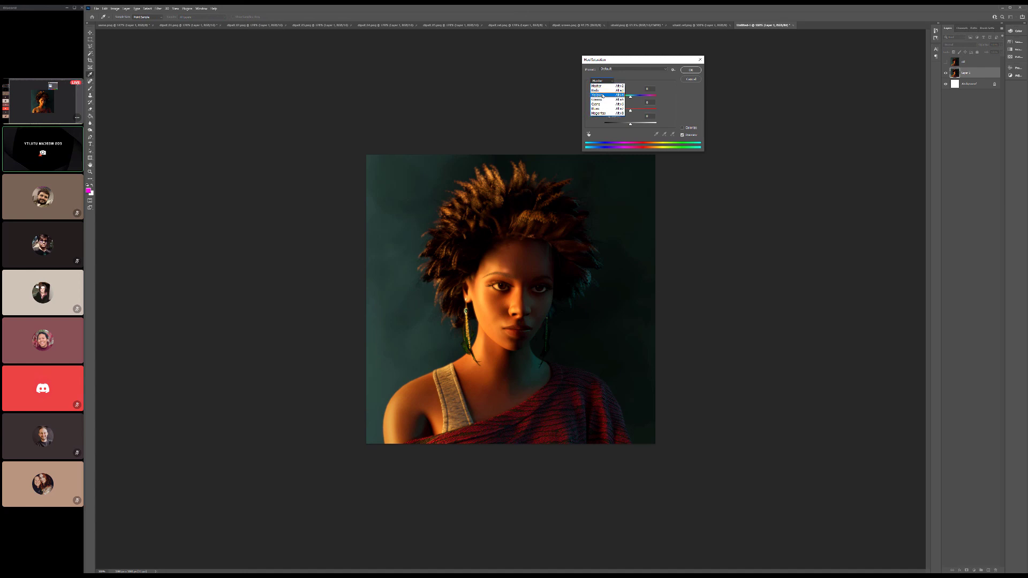
left_click(598, 89)
left_click_drag(629, 111, 630, 111)
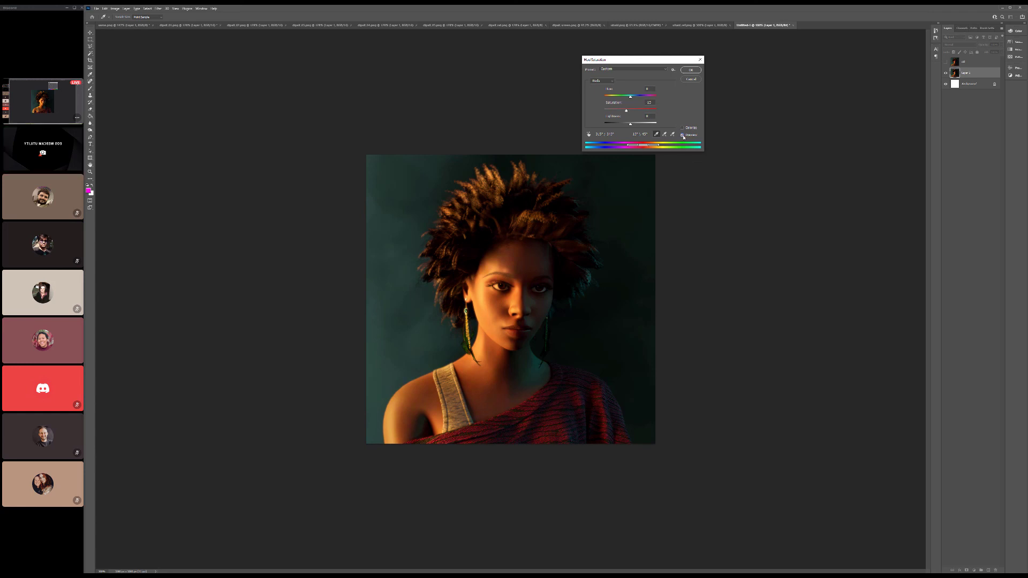
left_click(690, 70)
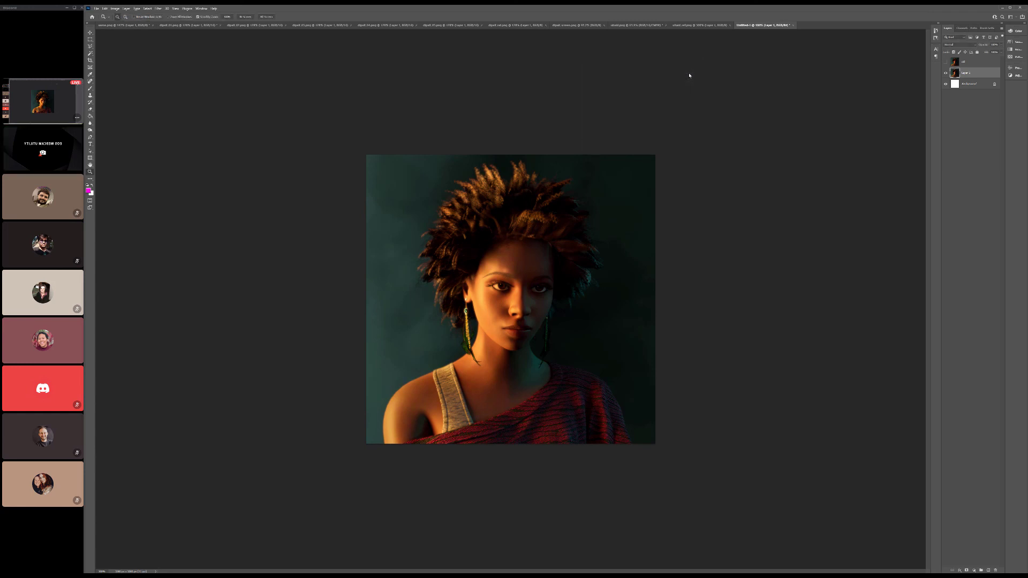